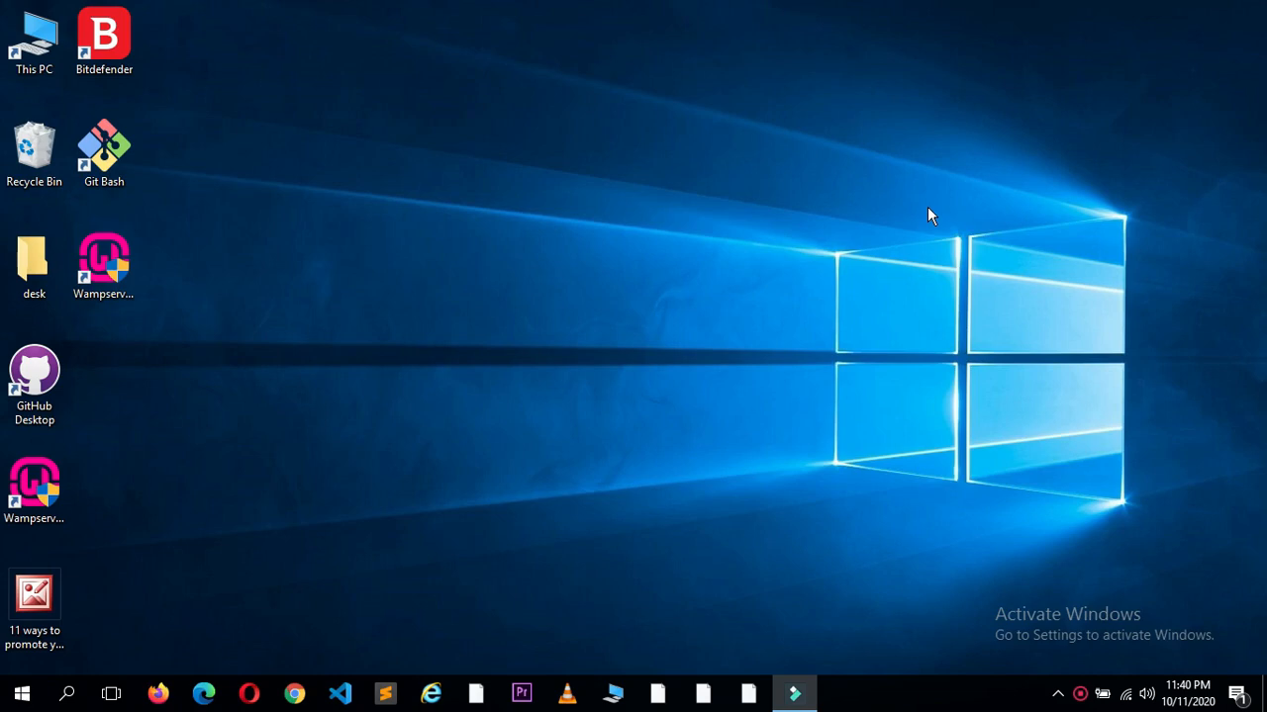
Step: Launch Firefox from the Start menu search
{"action": "key", "text": "super"}
{"action": "type", "text": "firefo"}
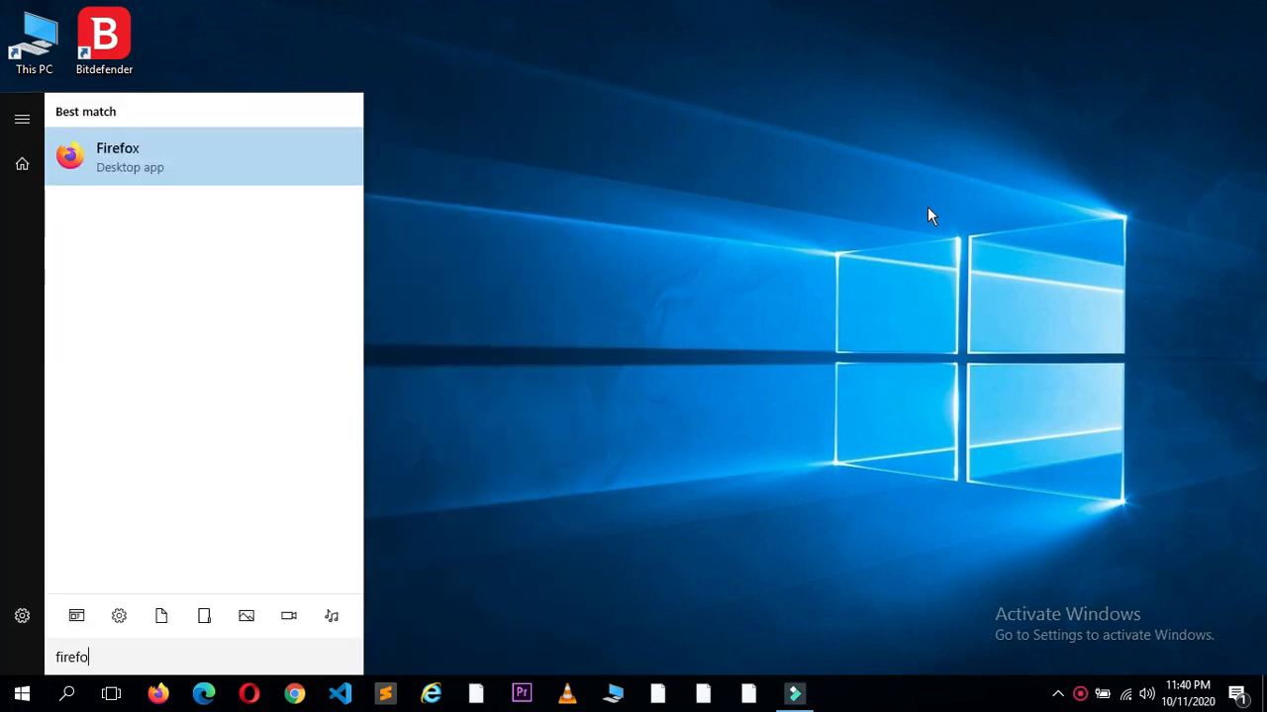
{"action": "key", "text": "Return"}
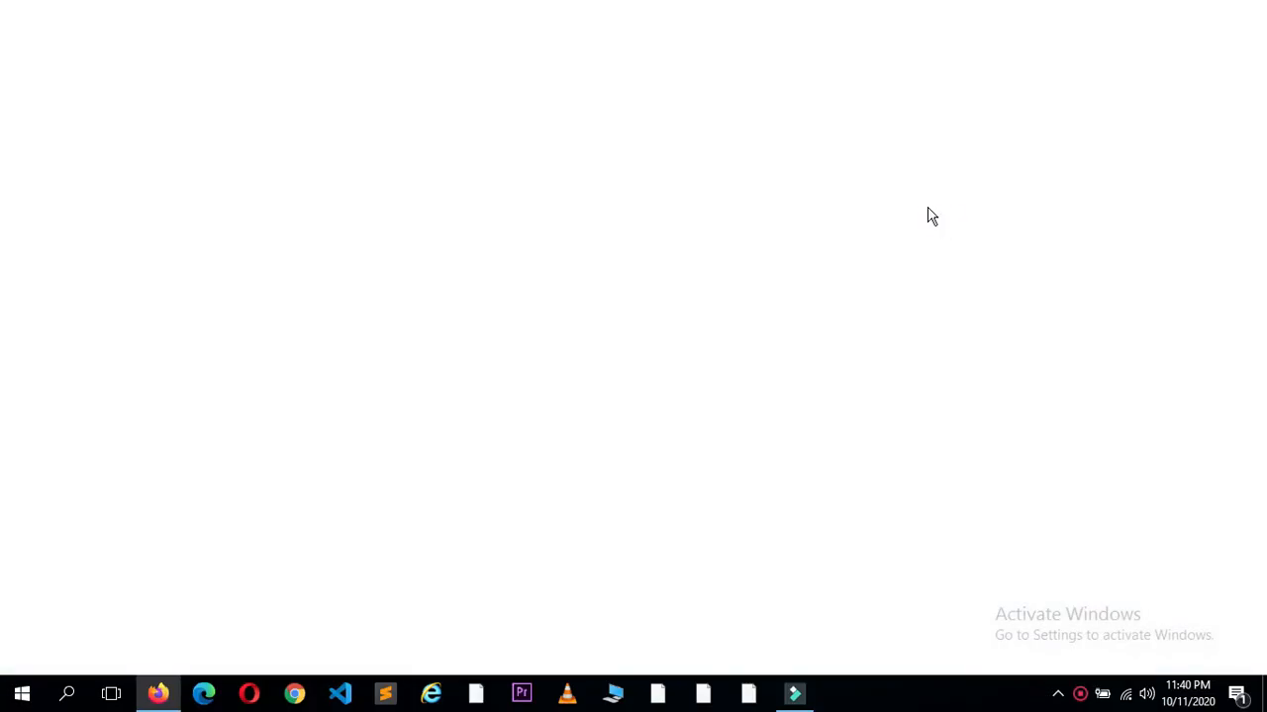
Step: Go to wordpress.org in Firefox
{"action": "type", "text": "w"}
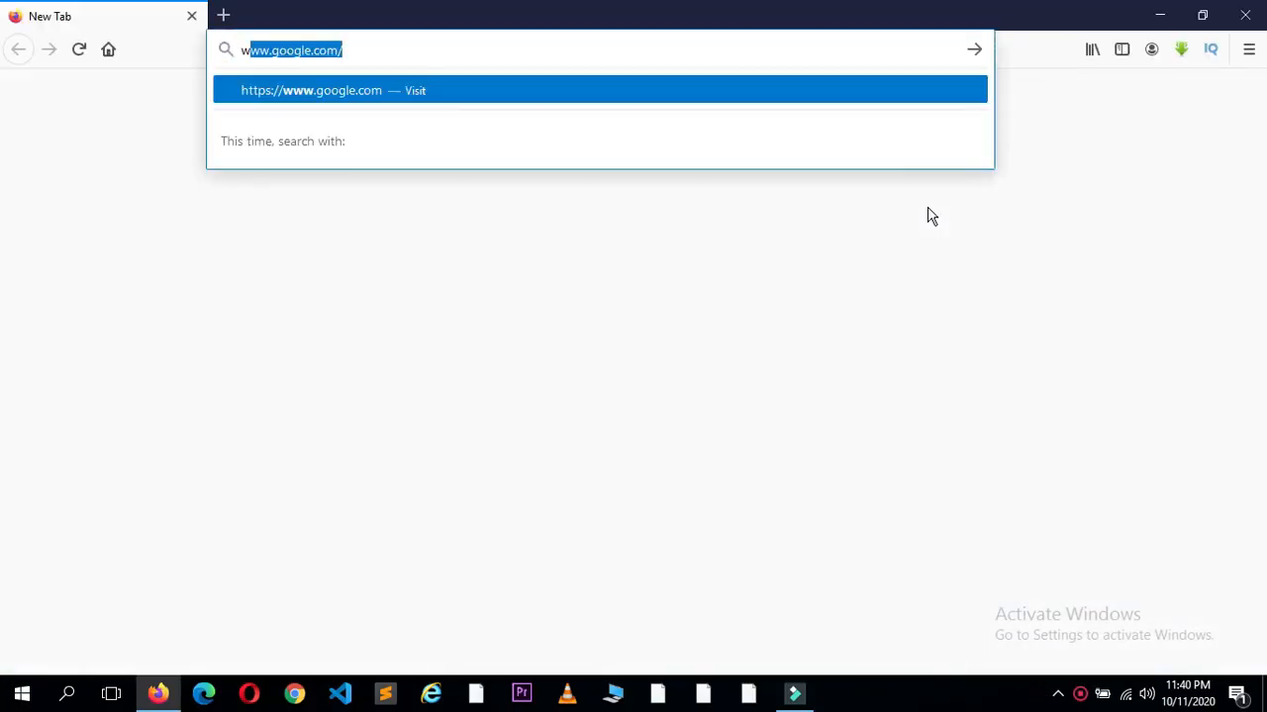
{"action": "type", "text": "ordpress"}
{"action": "key", "text": "BackSpace"}
{"action": "key", "text": "BackSpace"}
{"action": "key", "text": "BackSpace"}
{"action": "key", "text": "BackSpace"}
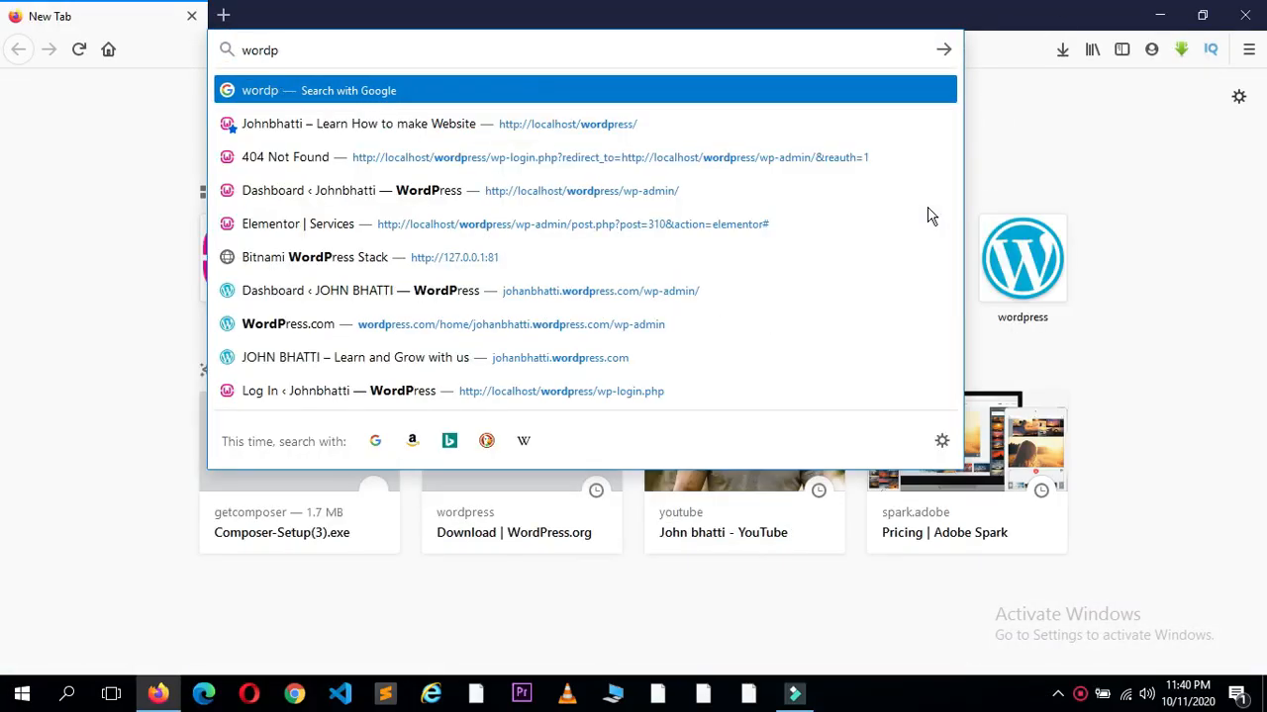
{"action": "type", "text": "ress.ro"}
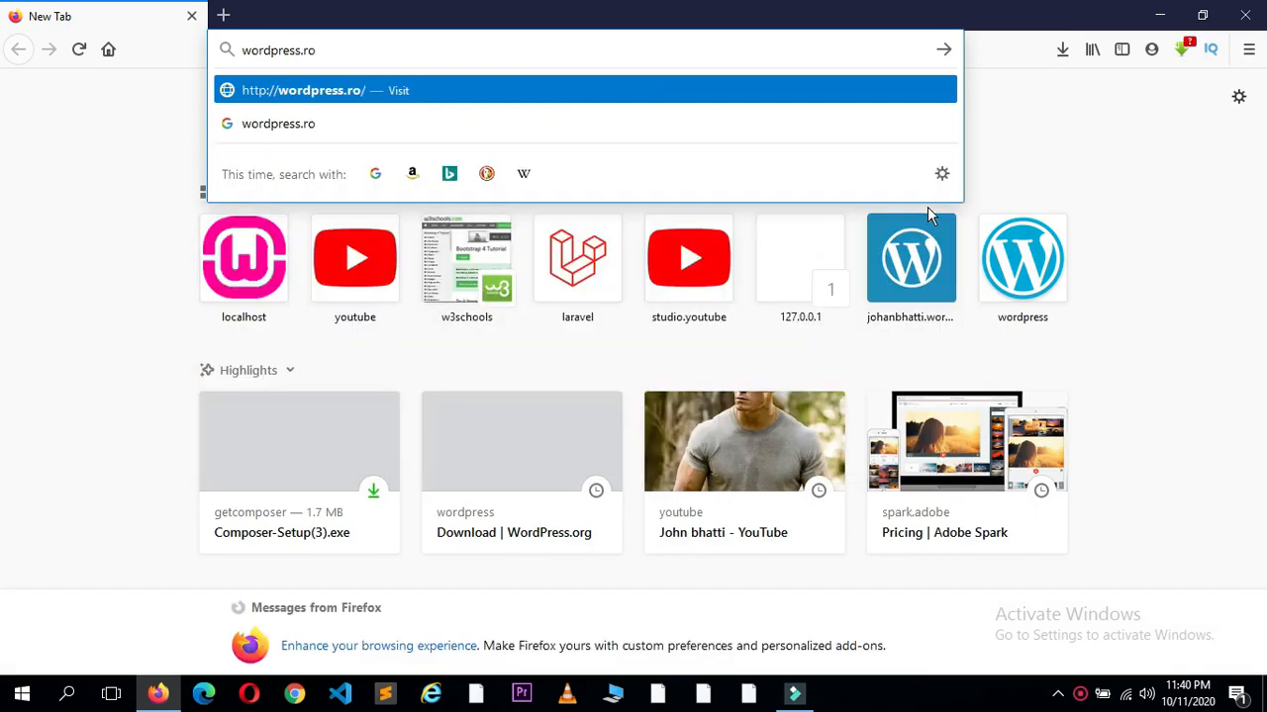
{"action": "key", "text": "BackSpace"}
{"action": "key", "text": "BackSpace"}
{"action": "type", "text": "org"}
{"action": "key", "text": "Return"}
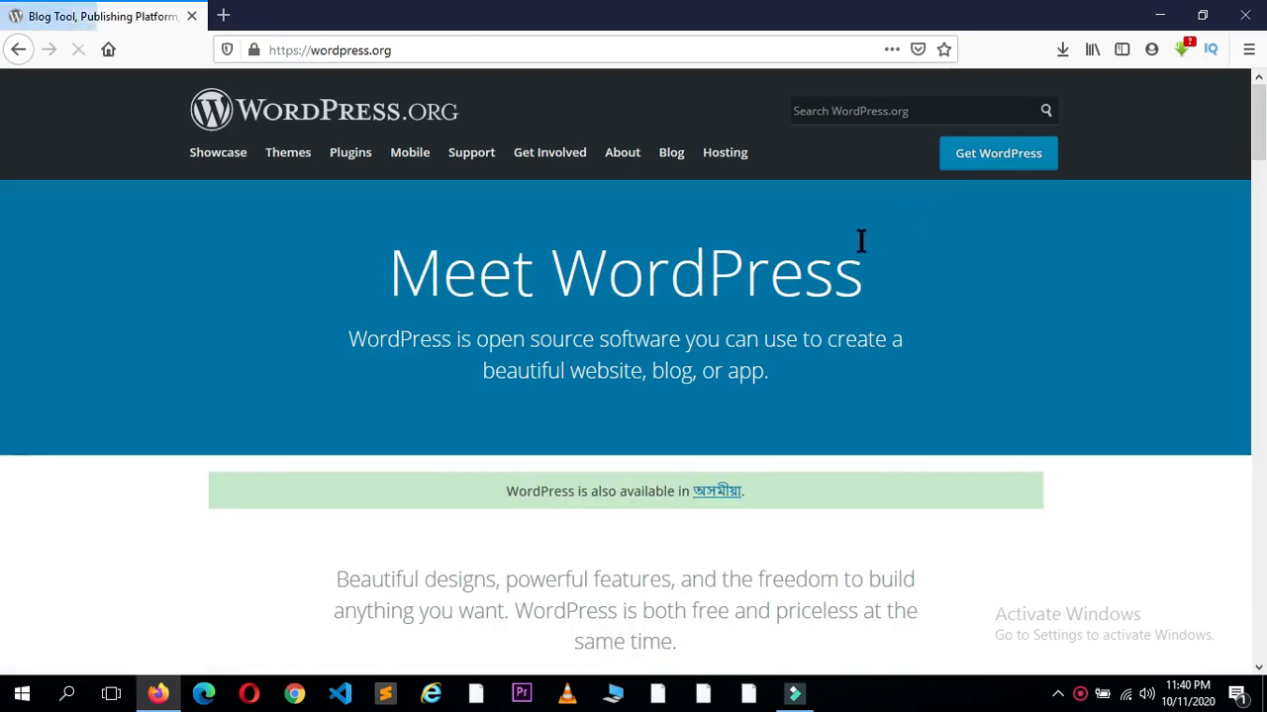
Step: Download WordPress 5.5.1 as wordpress-5.5.1.zip and open it from the downloads list
{"action": "left_click", "coordinate": [979, 174]}
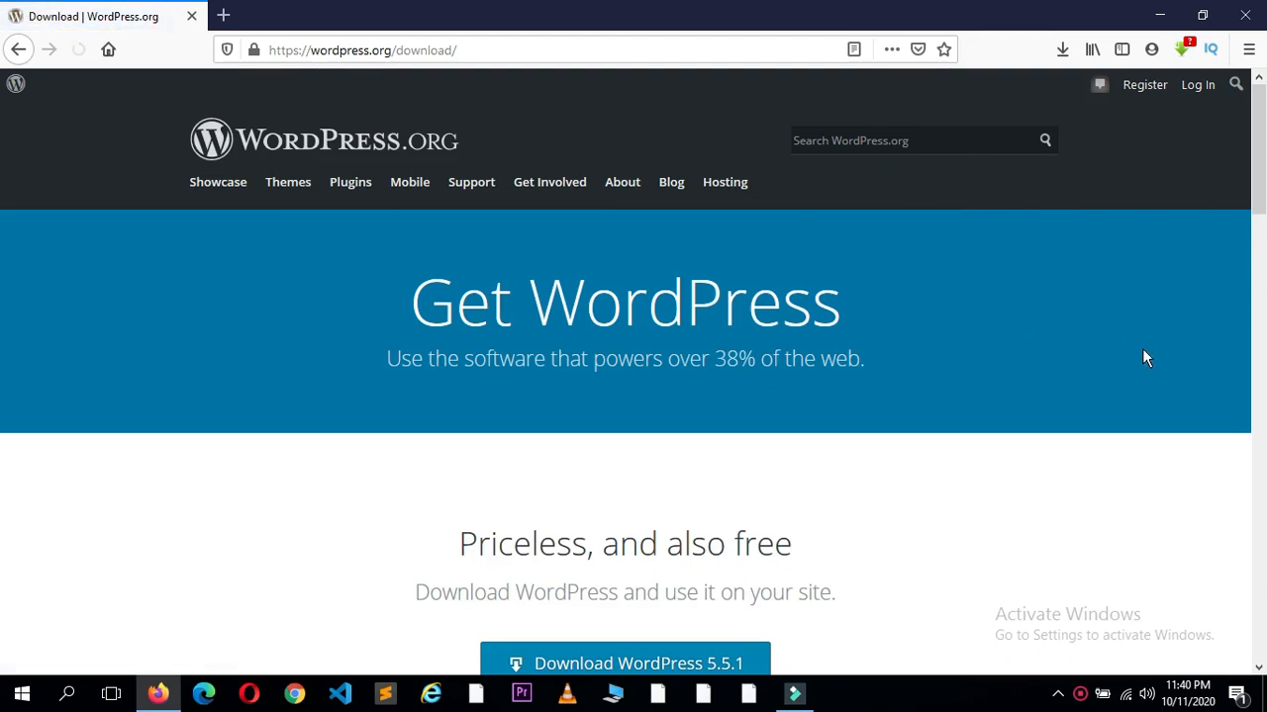
{"action": "scroll", "coordinate": [1256, 240], "scroll_direction": "down", "scroll_amount": 3}
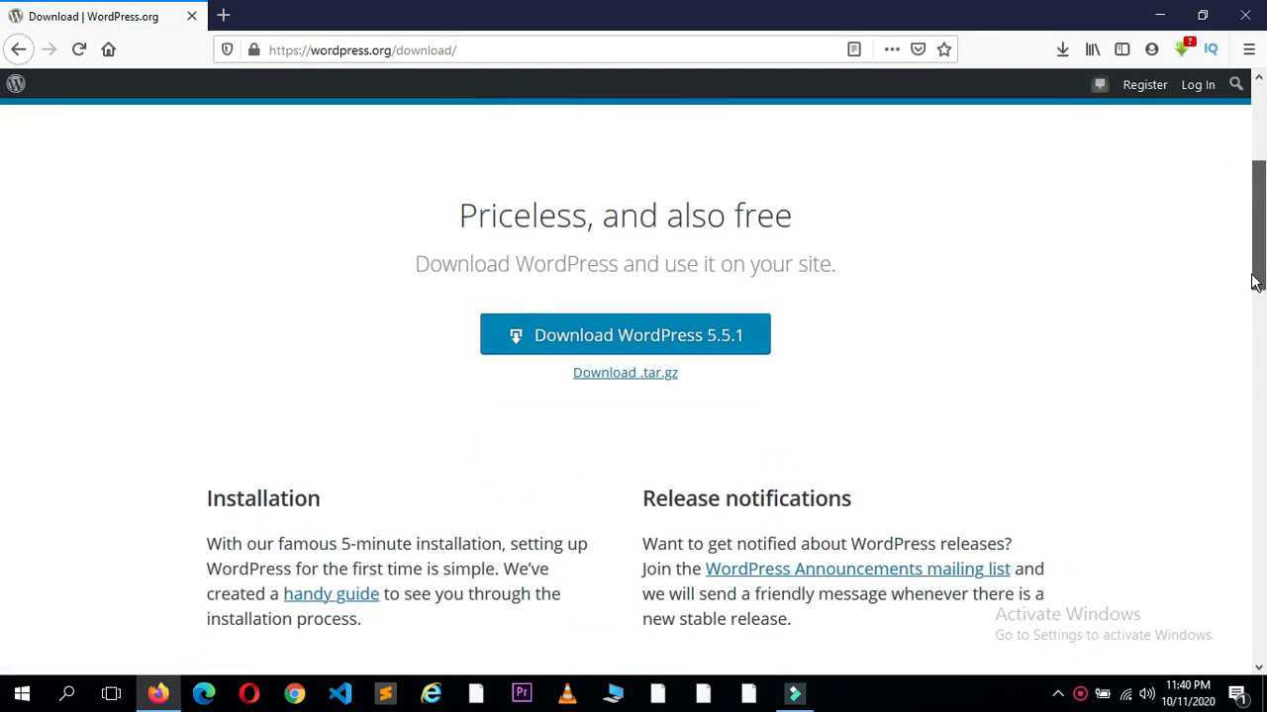
{"action": "left_click", "coordinate": [696, 344]}
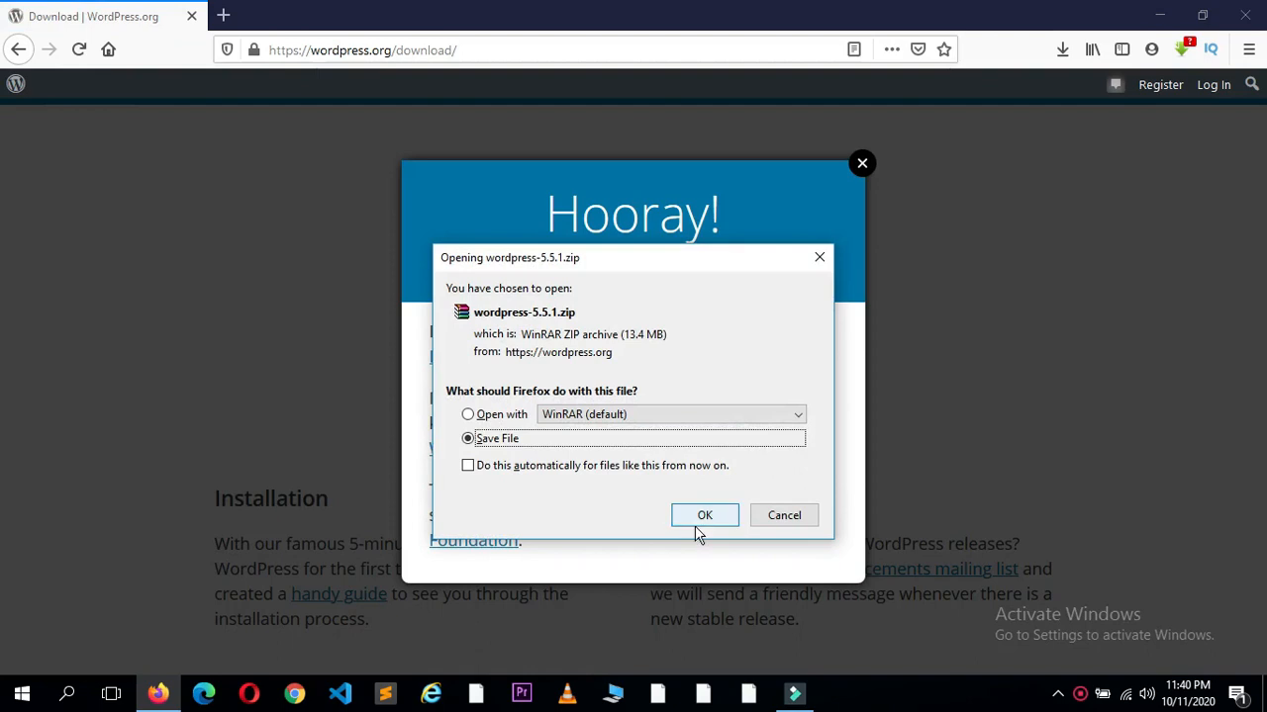
{"action": "left_click", "coordinate": [704, 516]}
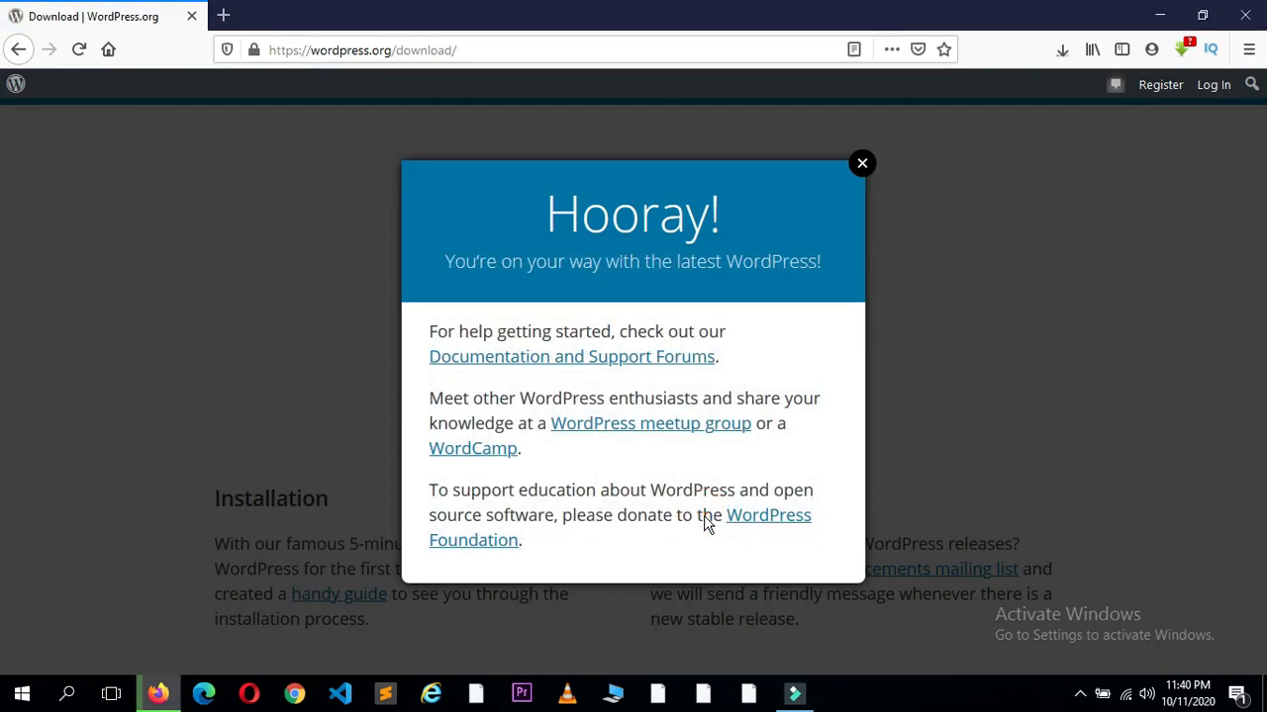
{"action": "left_click", "coordinate": [1062, 50]}
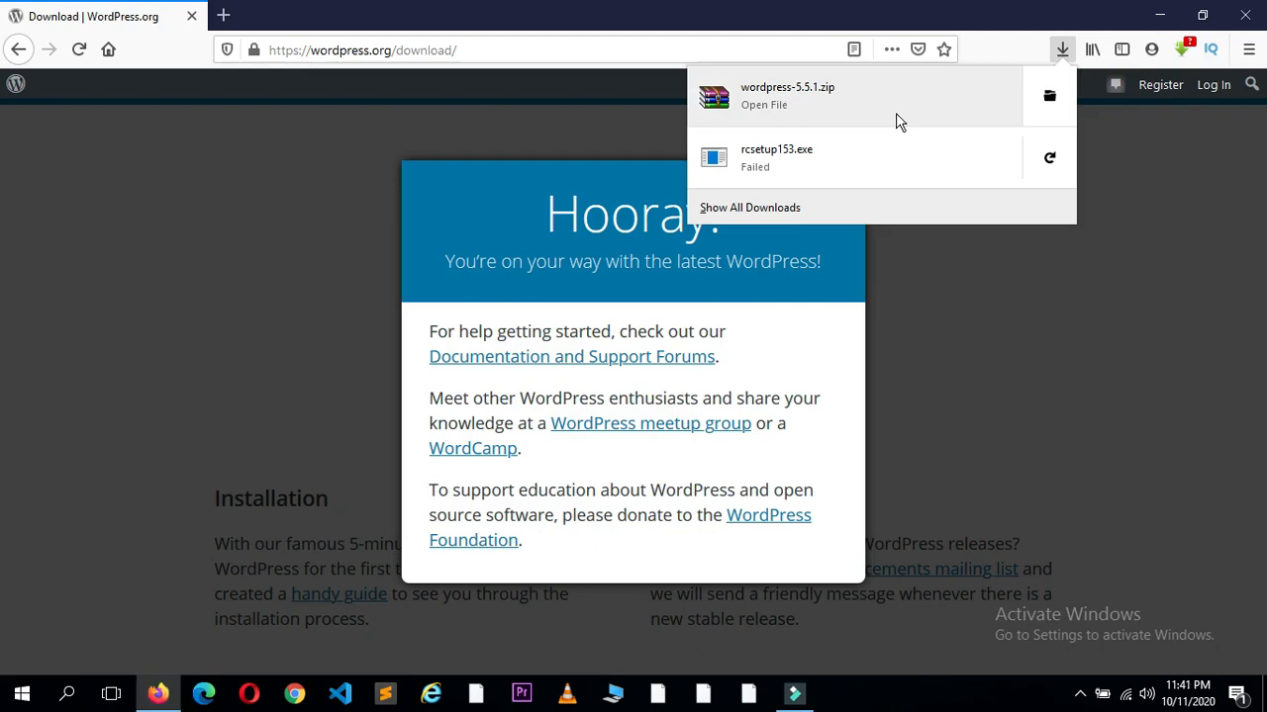
{"action": "left_click_drag", "start_coordinate": [895, 113], "coordinate": [818, 111]}
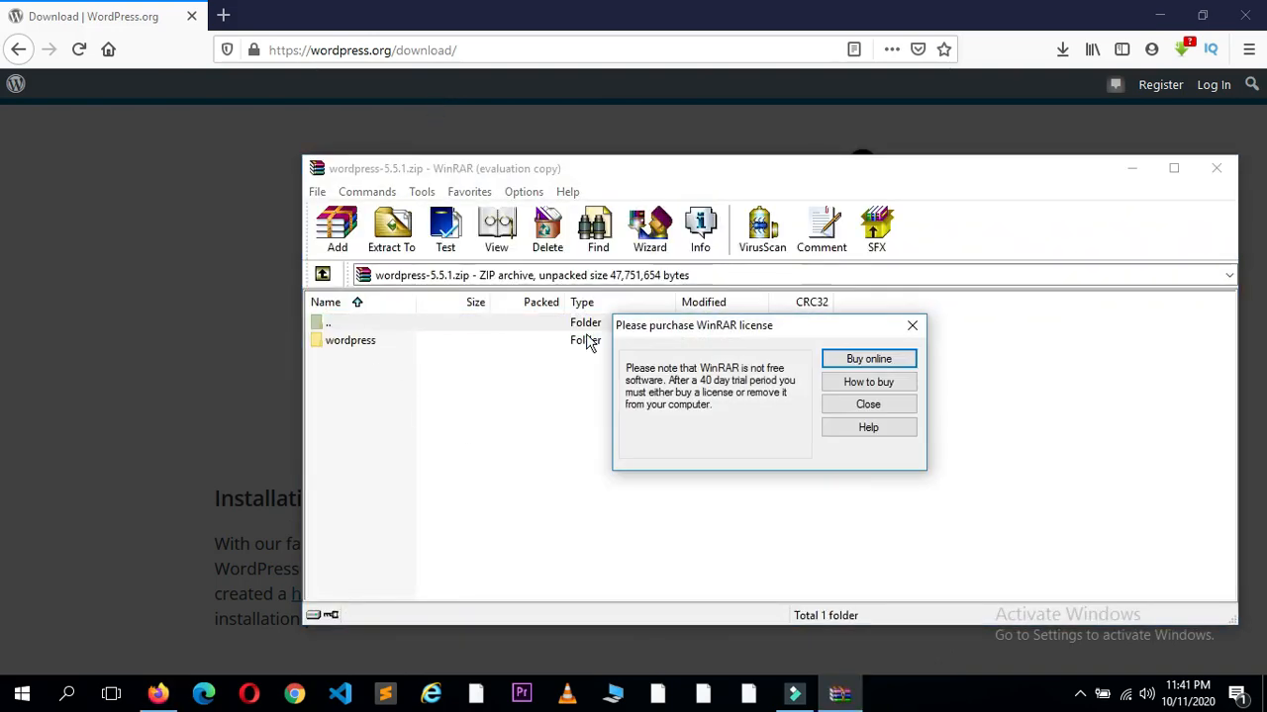
Step: Dismiss the WinRAR licence reminder and extract the archive to the Desktop
{"action": "left_click", "coordinate": [911, 326]}
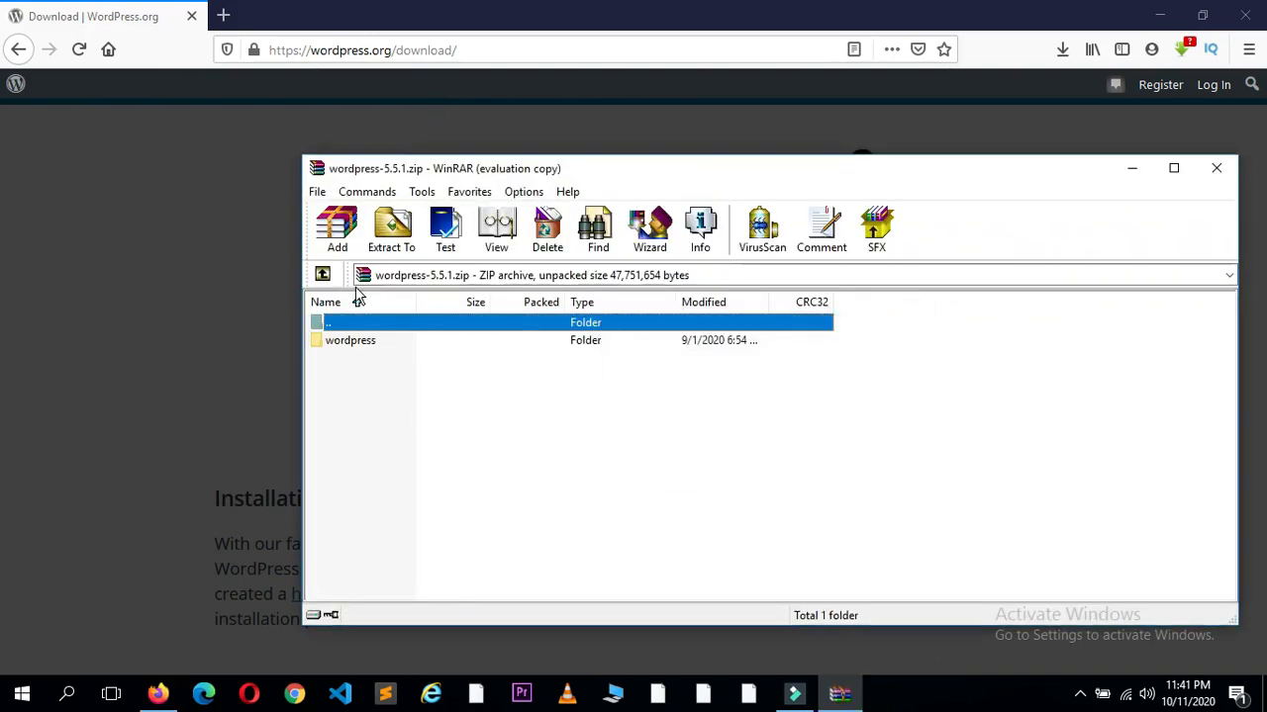
{"action": "left_click", "coordinate": [393, 250]}
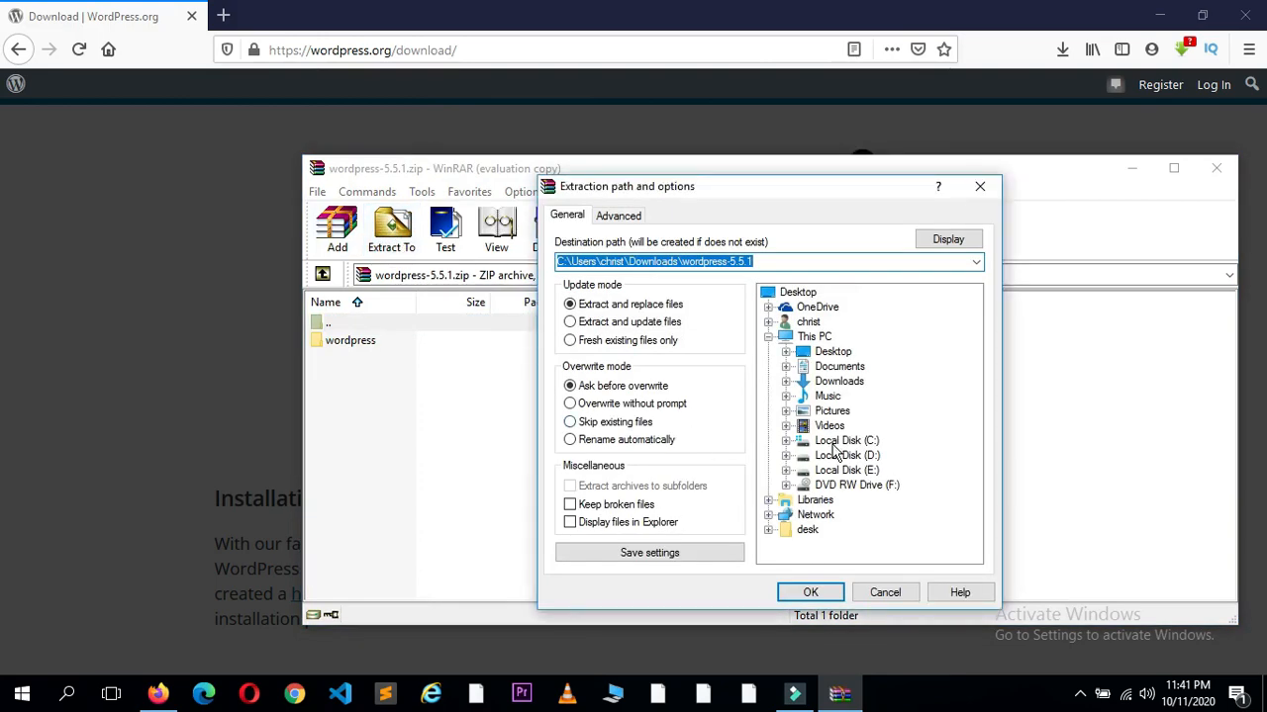
{"action": "left_click", "coordinate": [795, 294]}
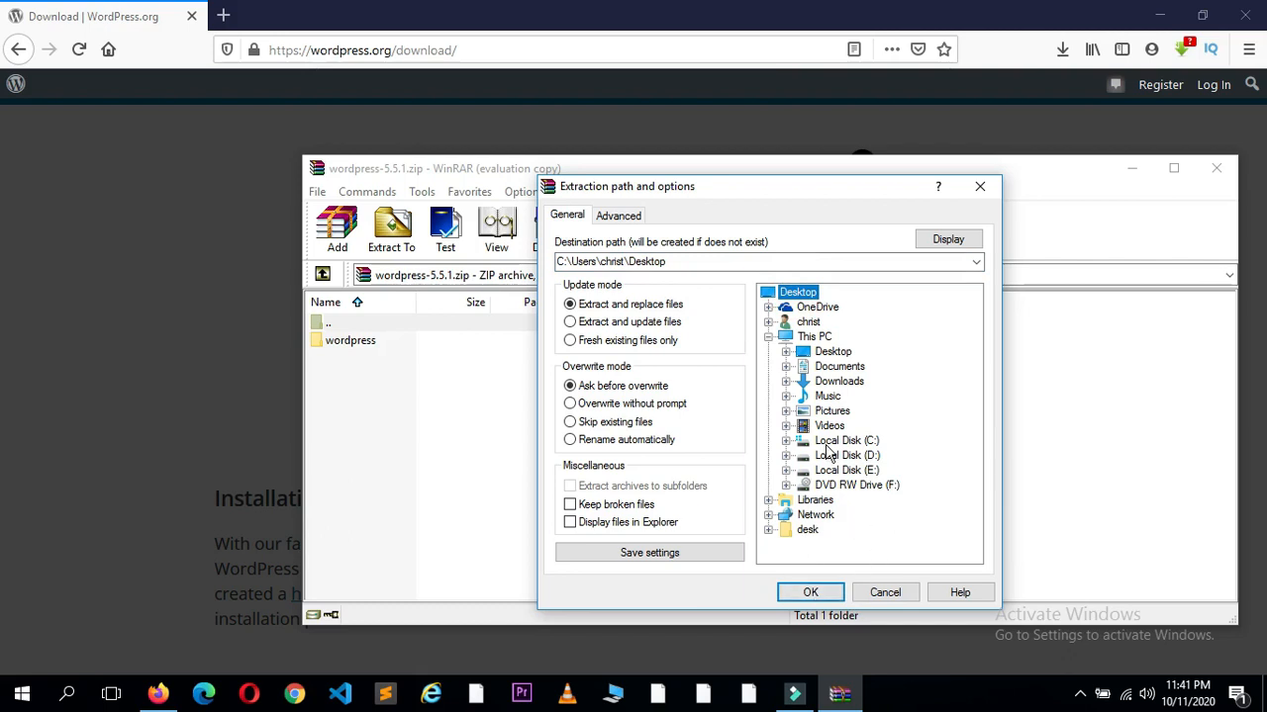
{"action": "left_click", "coordinate": [811, 593]}
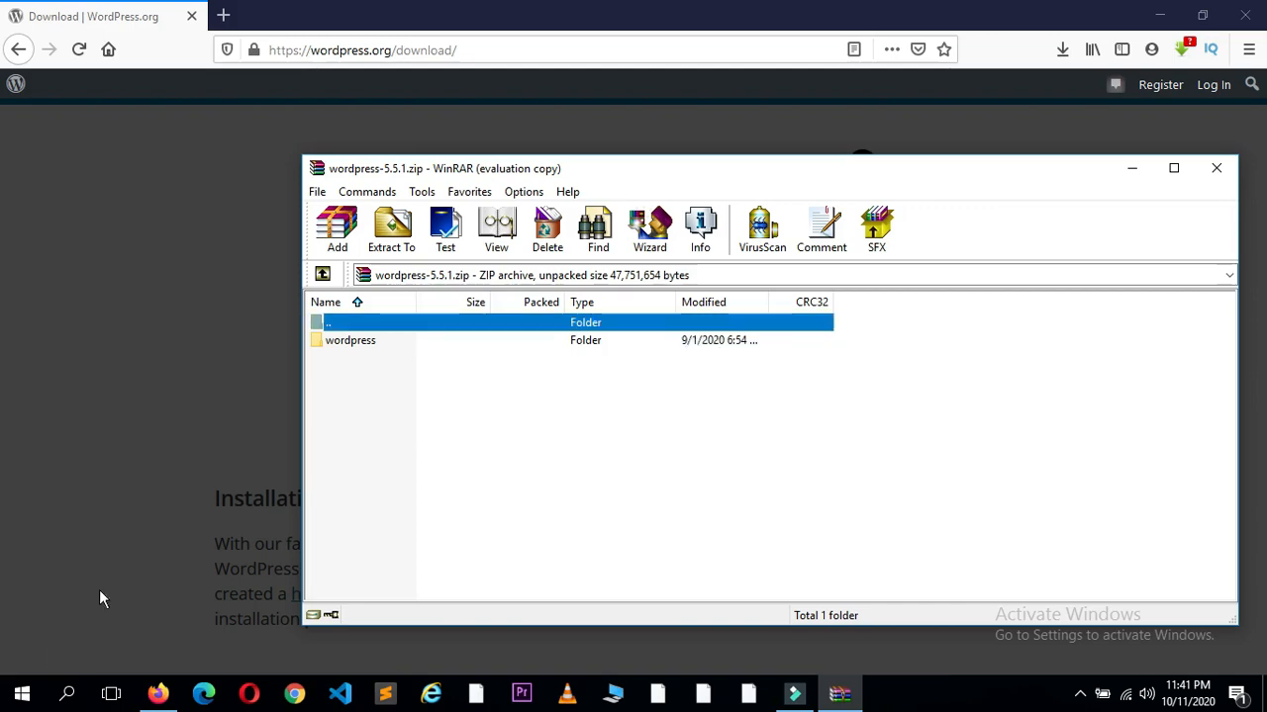
Step: Minimize WinRAR and Firefox, open the extracted wordpress folder on the desktop, then close it
{"action": "left_click", "coordinate": [1134, 176]}
{"action": "left_click", "coordinate": [1160, 15]}
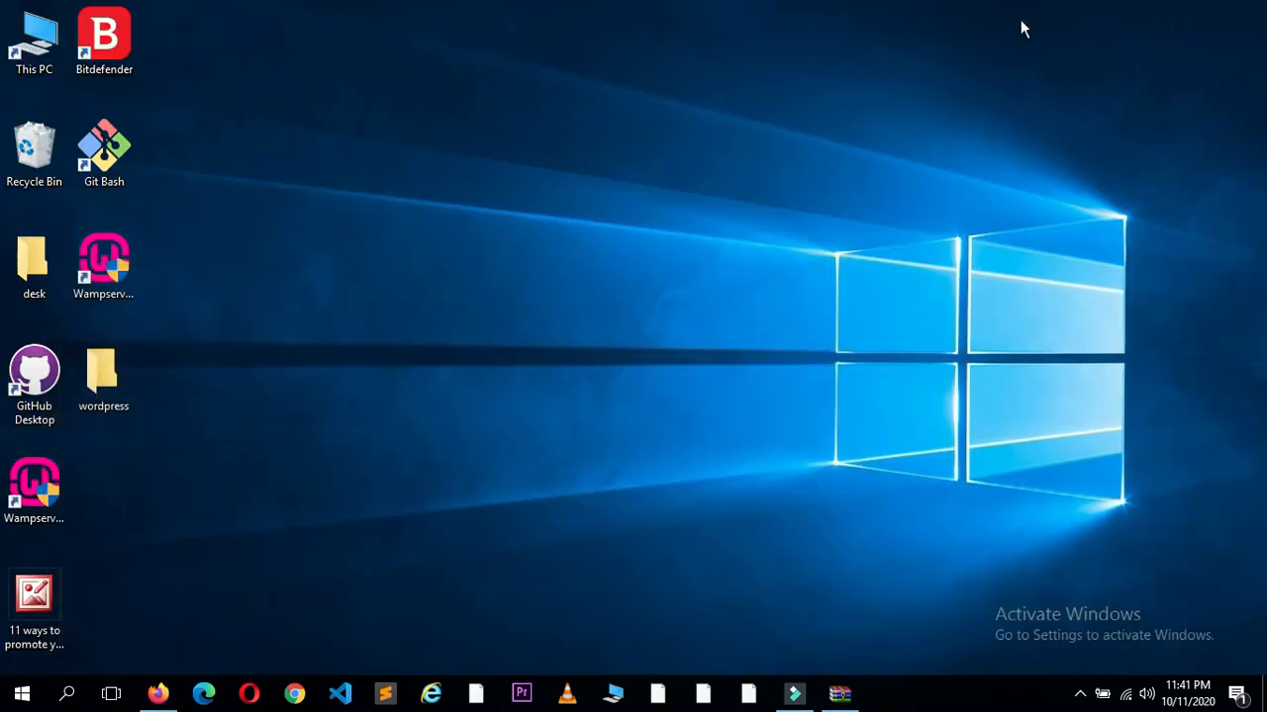
{"action": "double_click", "coordinate": [103, 374]}
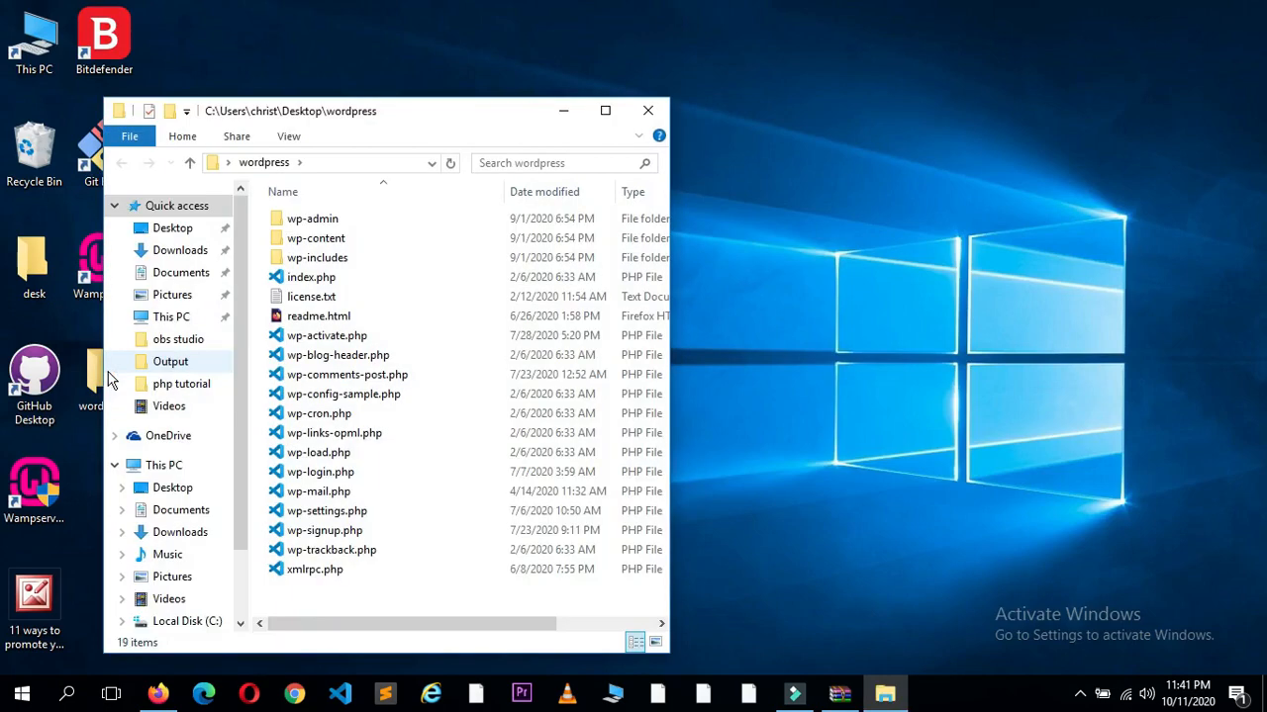
{"action": "left_click", "coordinate": [639, 107]}
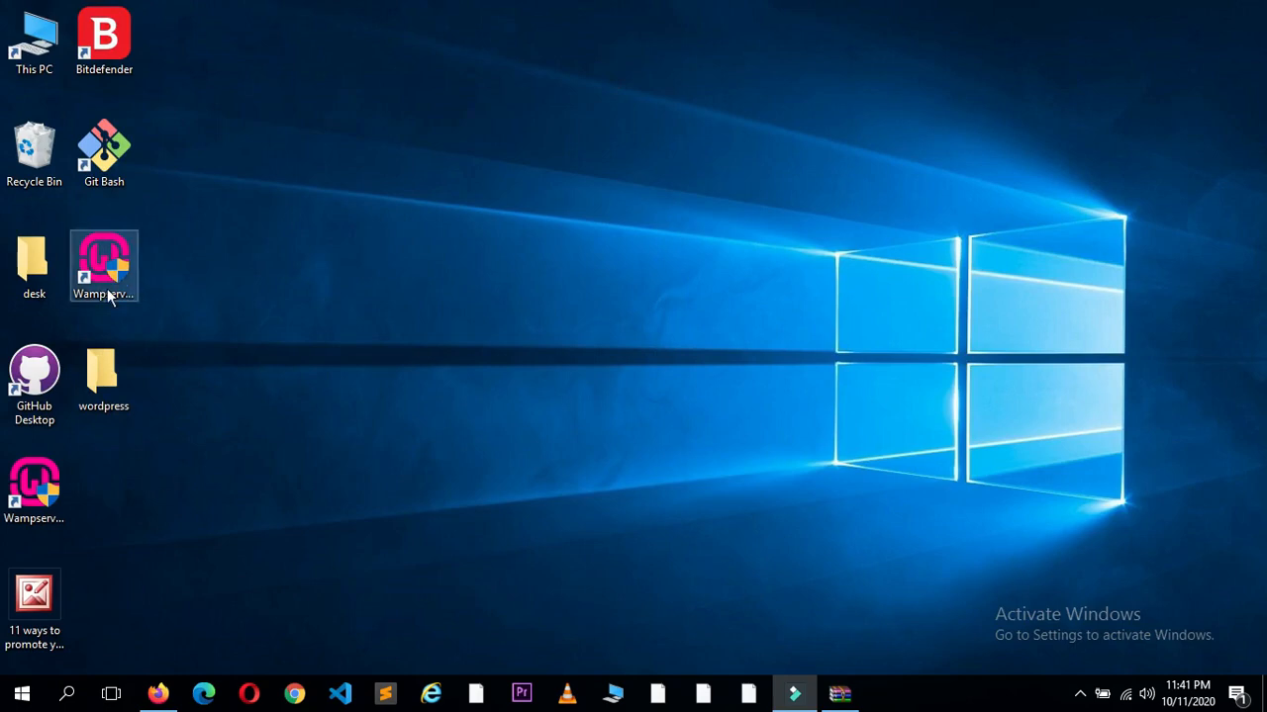
Step: Start Wampserver64, then return to Firefox and dismiss the Hooray! download message
{"action": "left_click", "coordinate": [79, 698]}
{"action": "type", "text": "wamp"}
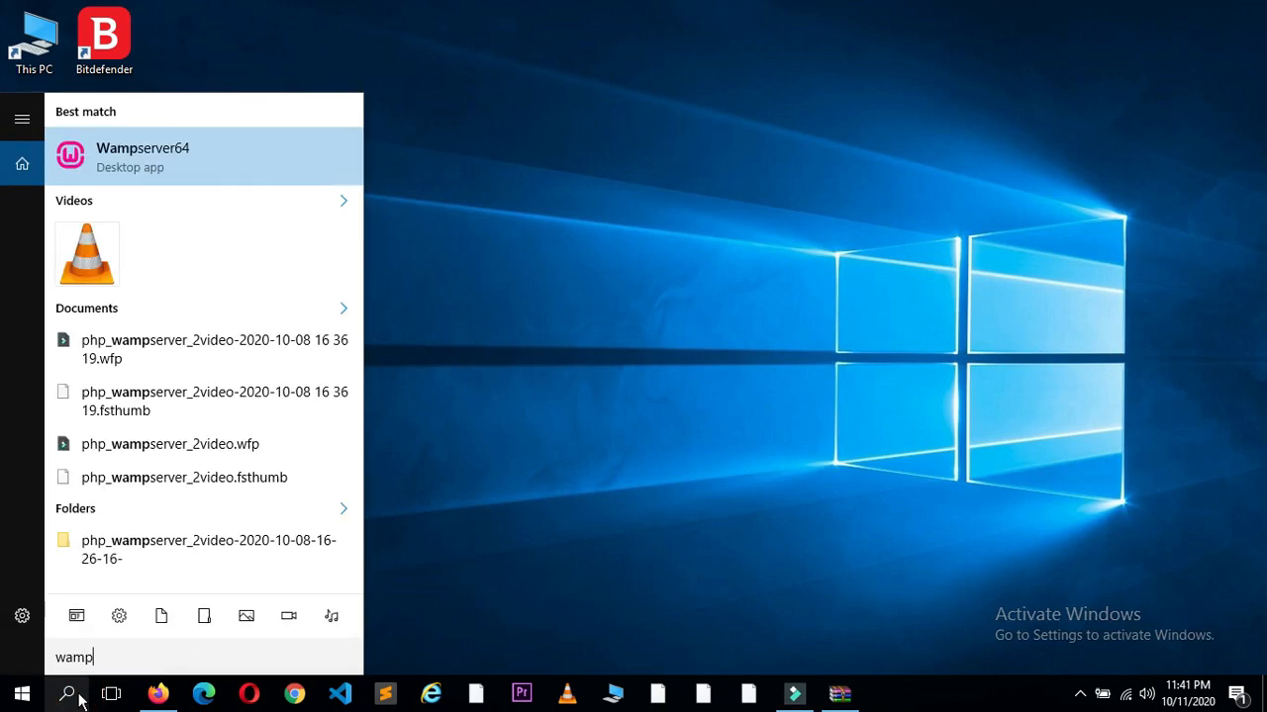
{"action": "left_click", "coordinate": [67, 696]}
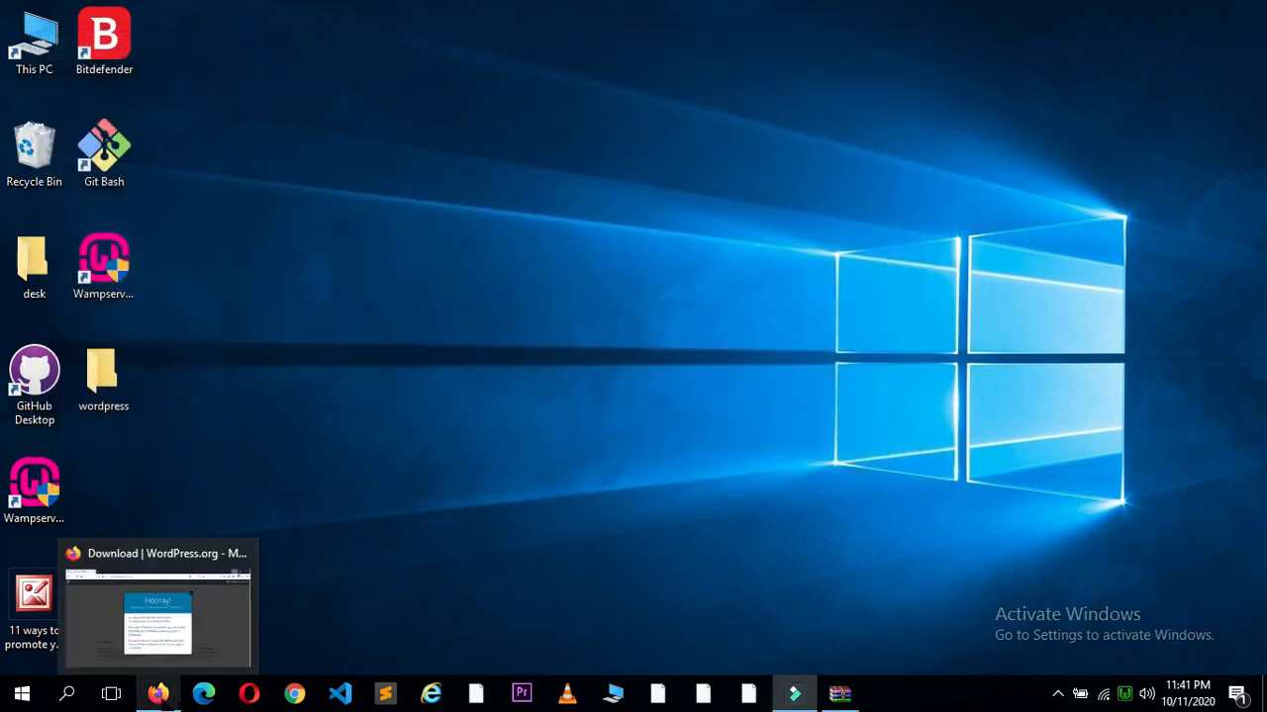
{"action": "left_click", "coordinate": [158, 694]}
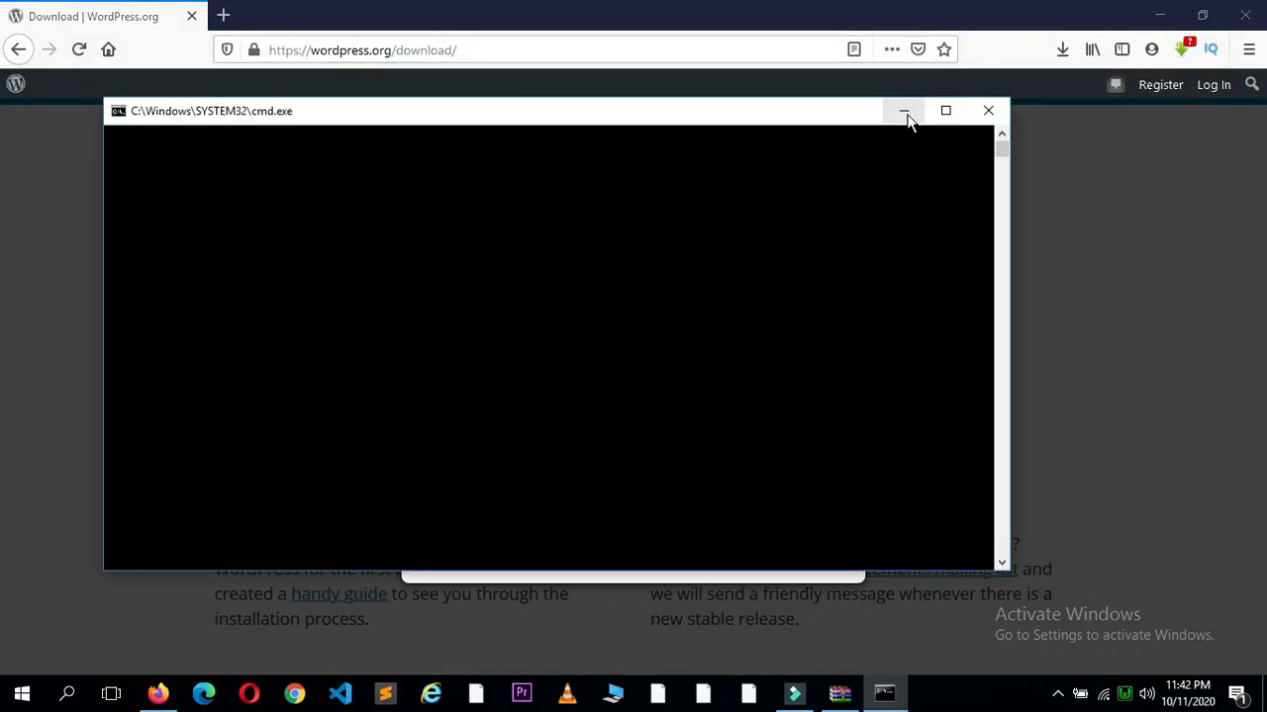
{"action": "left_click", "coordinate": [907, 116]}
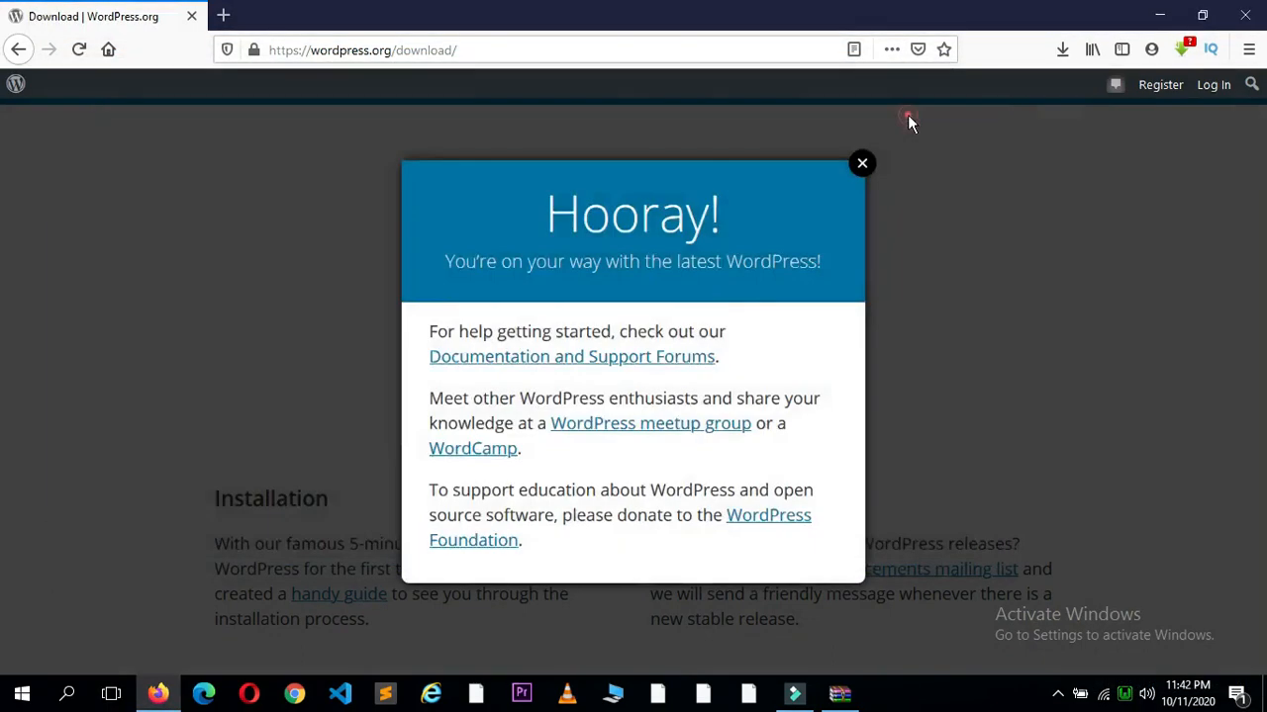
Step: Open localhost/phpmyadmin in a new tab and log in with an empty password
{"action": "left_click", "coordinate": [223, 14]}
{"action": "type", "text": "loal"}
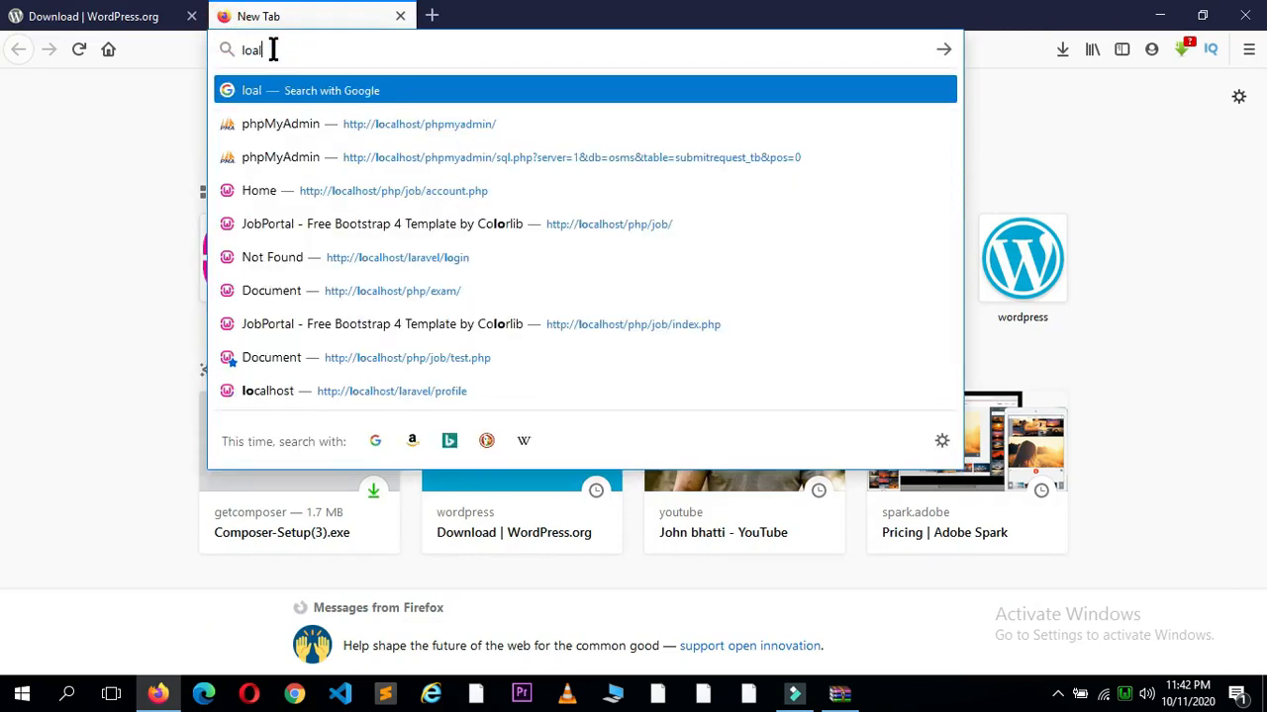
{"action": "key", "text": "BackSpace"}
{"action": "key", "text": "BackSpace"}
{"action": "key", "text": "BackSpace"}
{"action": "type", "text": "localhost/"}
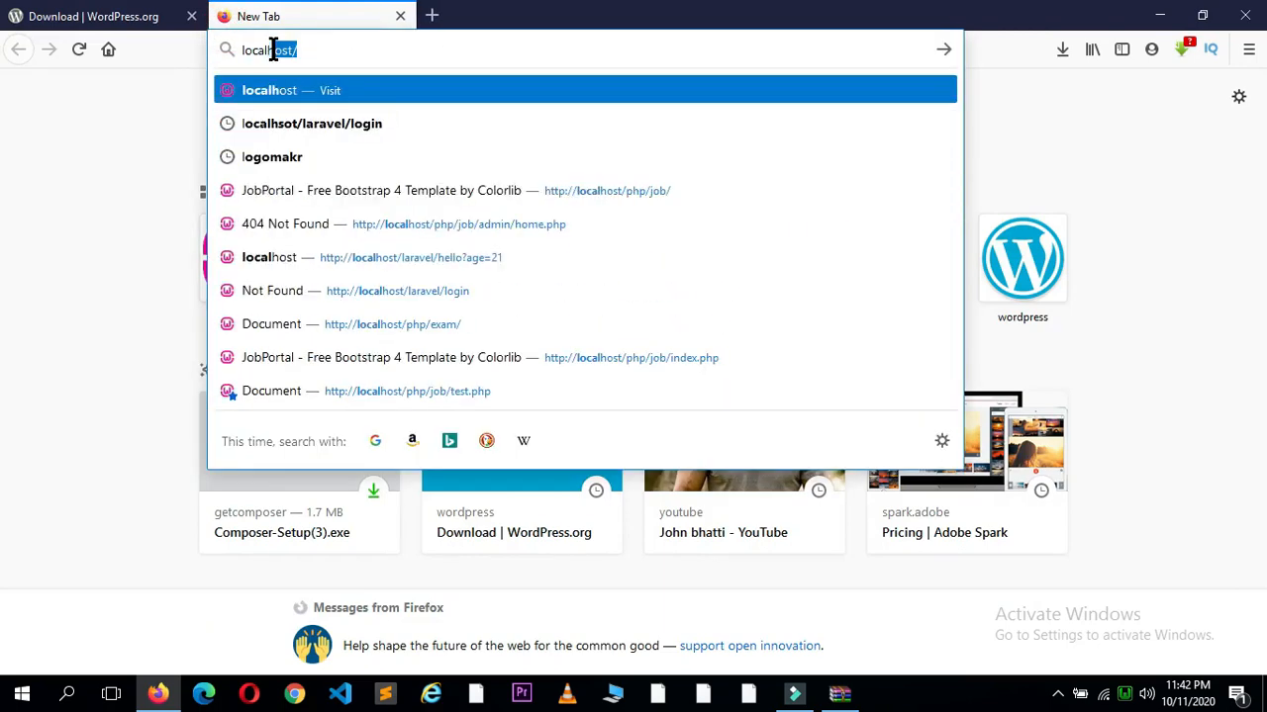
{"action": "type", "text": "phpmyas"}
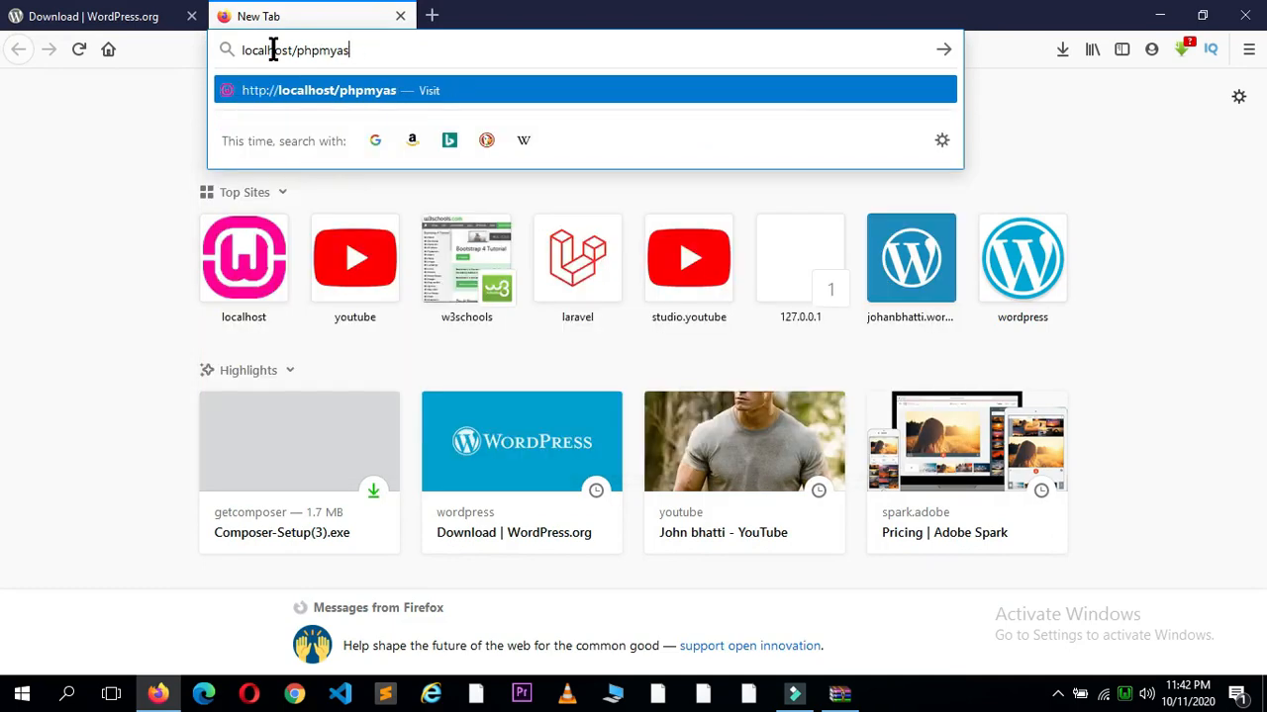
{"action": "key", "text": "BackSpace"}
{"action": "type", "text": "dmin"}
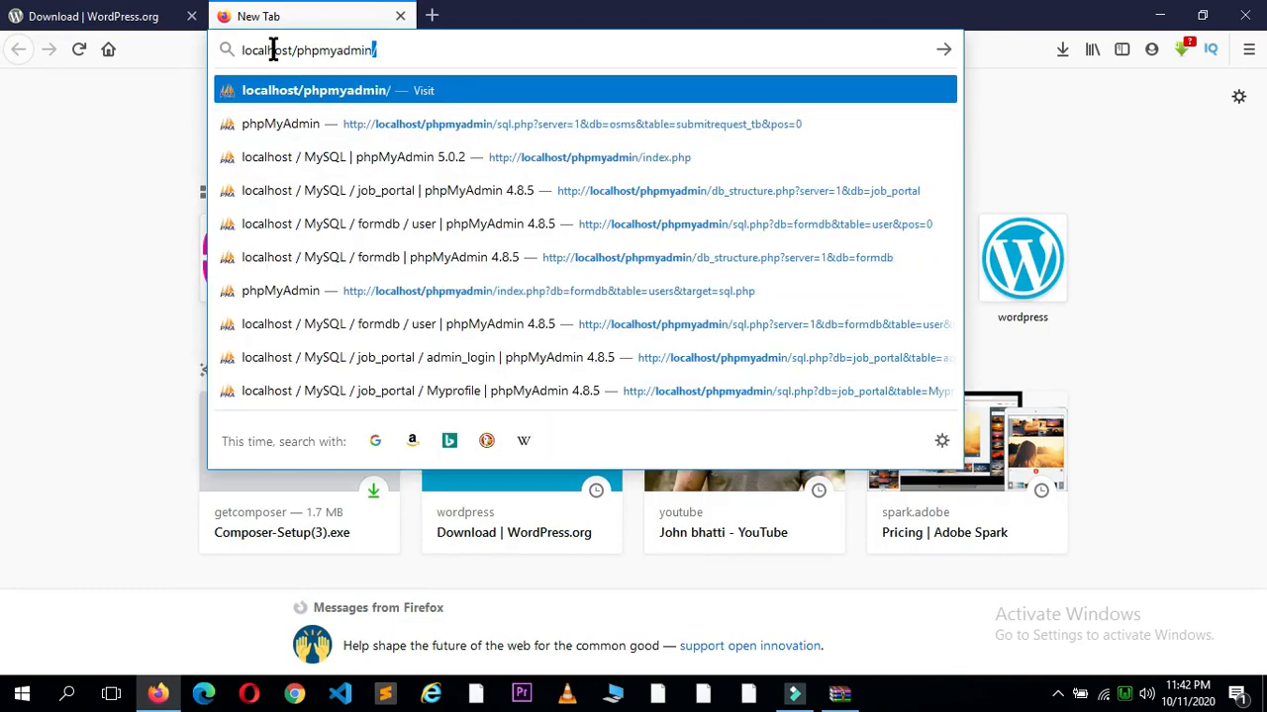
{"action": "key", "text": "Return"}
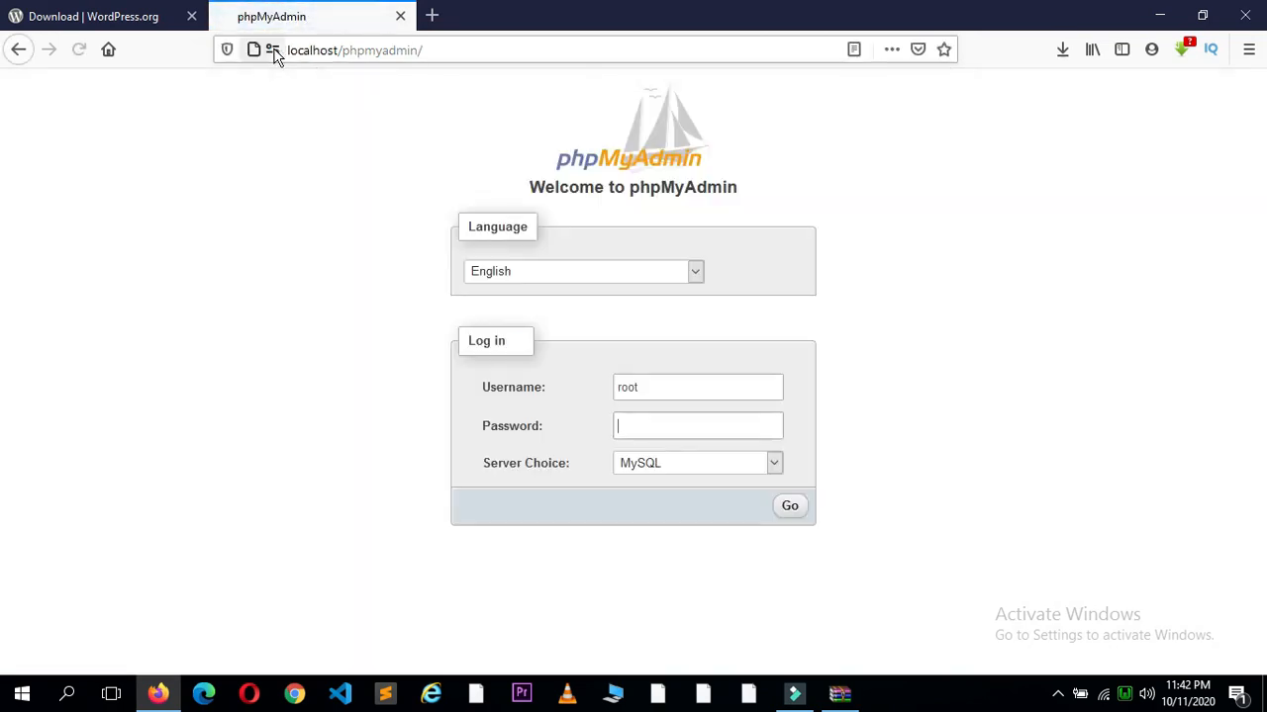
{"action": "left_click", "coordinate": [790, 508]}
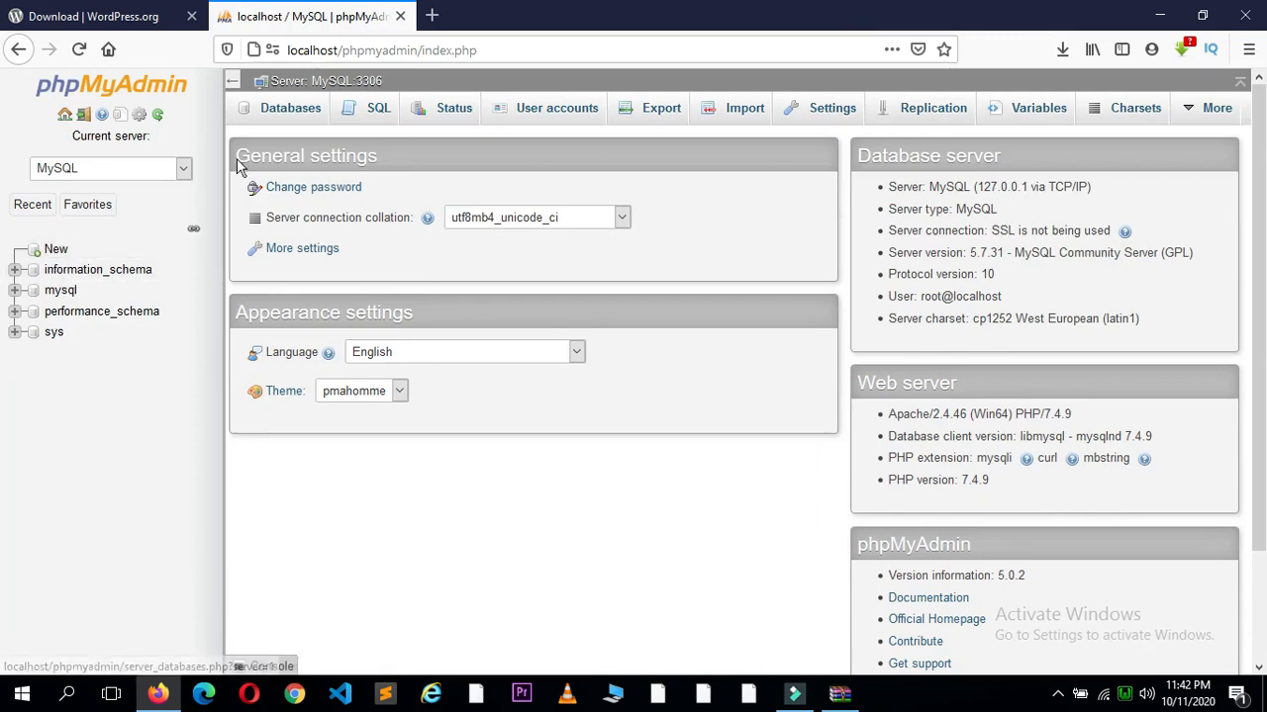
Step: Create an empty database named wordpress, then close the phpMyAdmin tab
{"action": "left_click", "coordinate": [276, 123]}
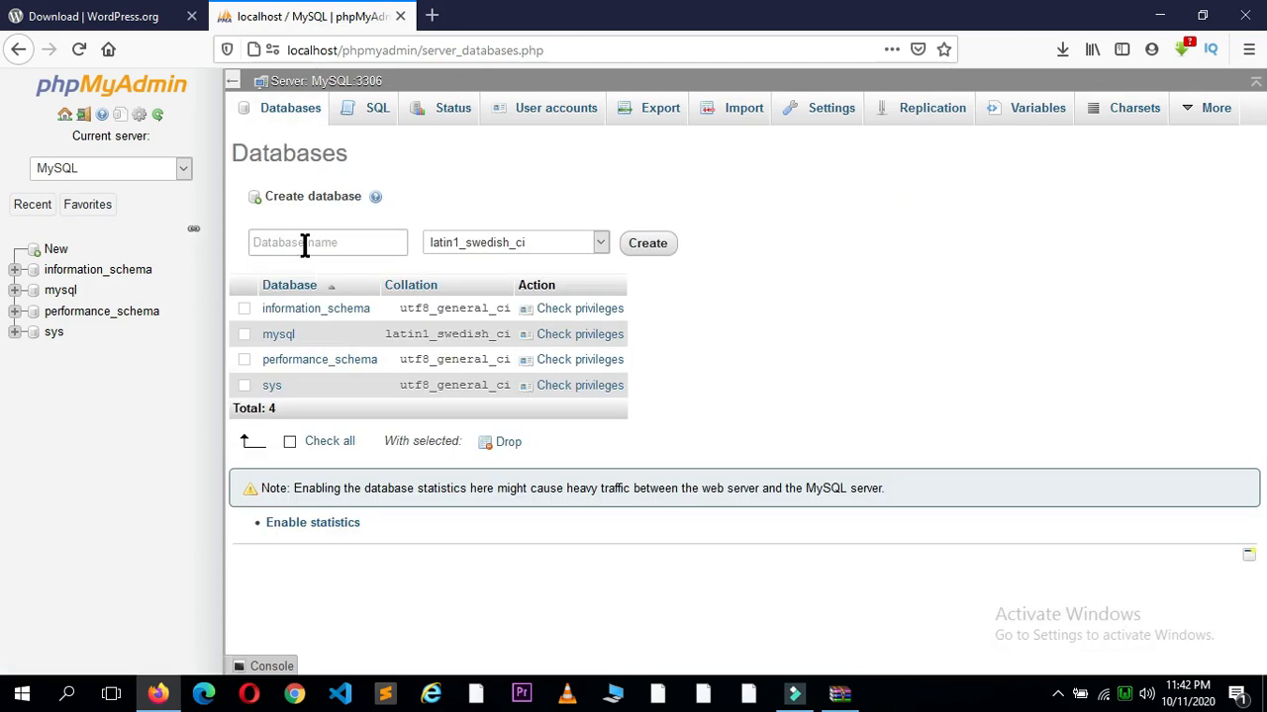
{"action": "left_click", "coordinate": [305, 243]}
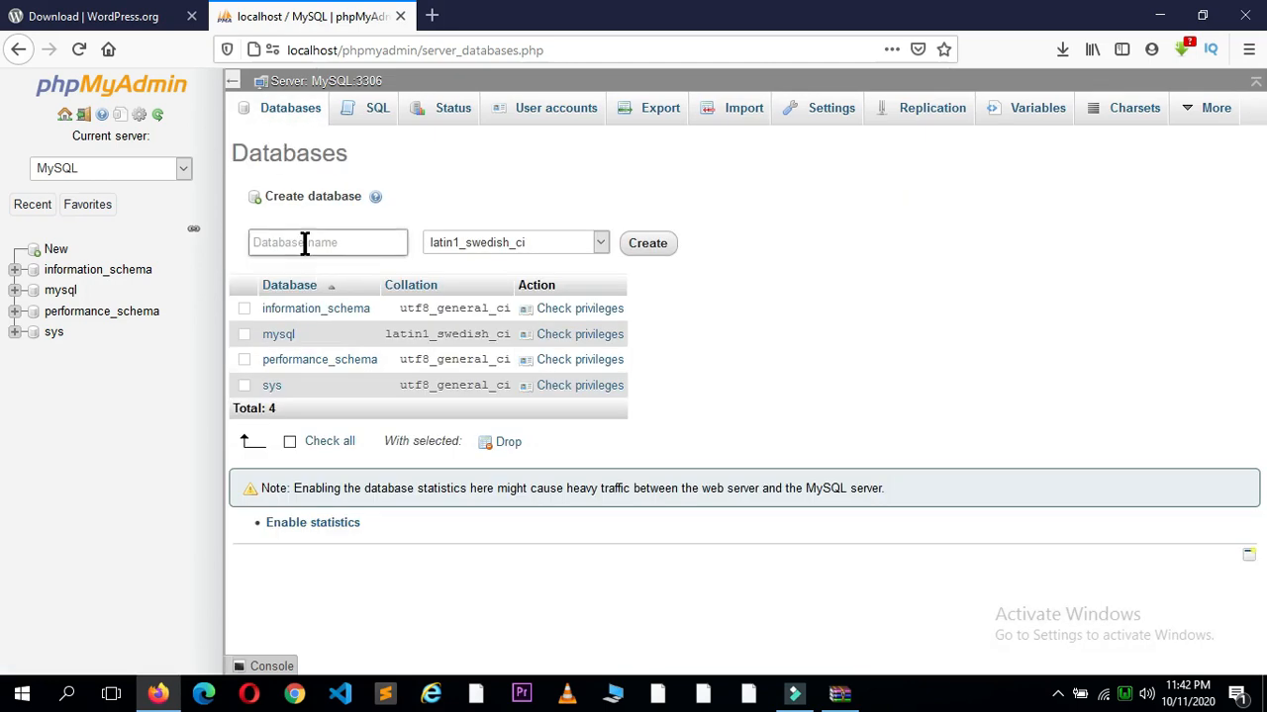
{"action": "type", "text": "wordpress"}
{"action": "left_click", "coordinate": [661, 253]}
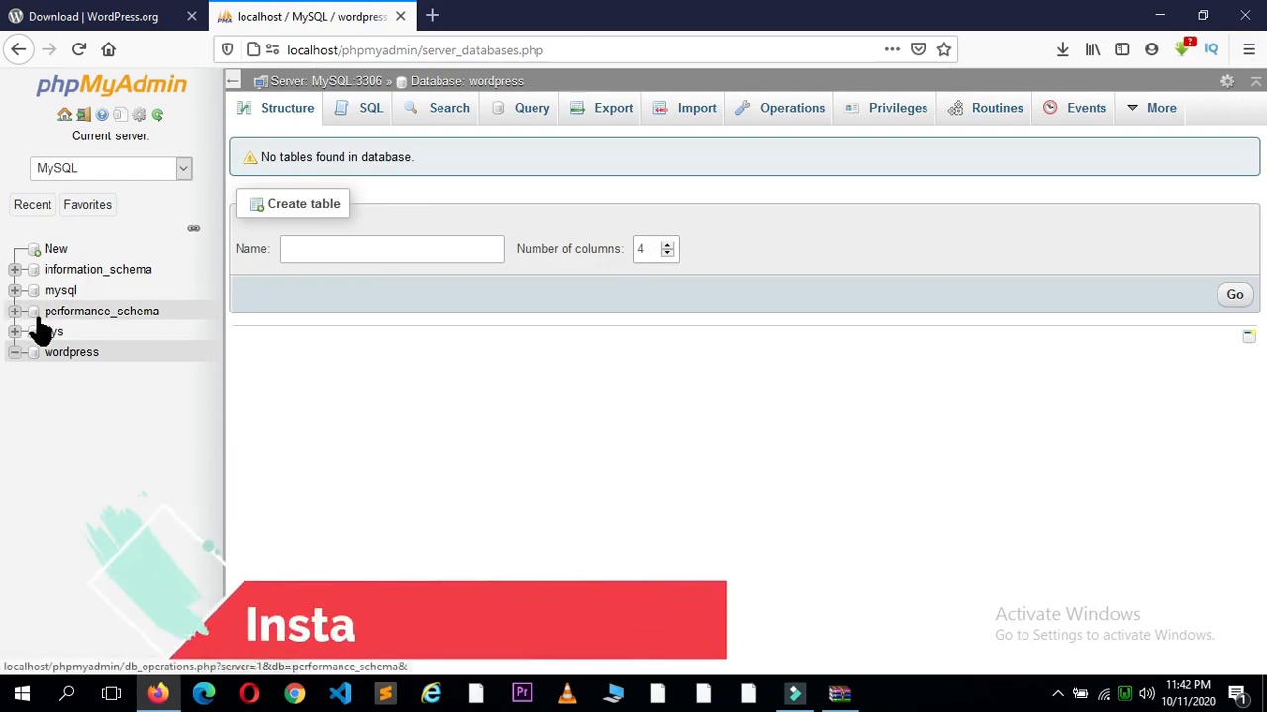
{"action": "left_click", "coordinate": [401, 17]}
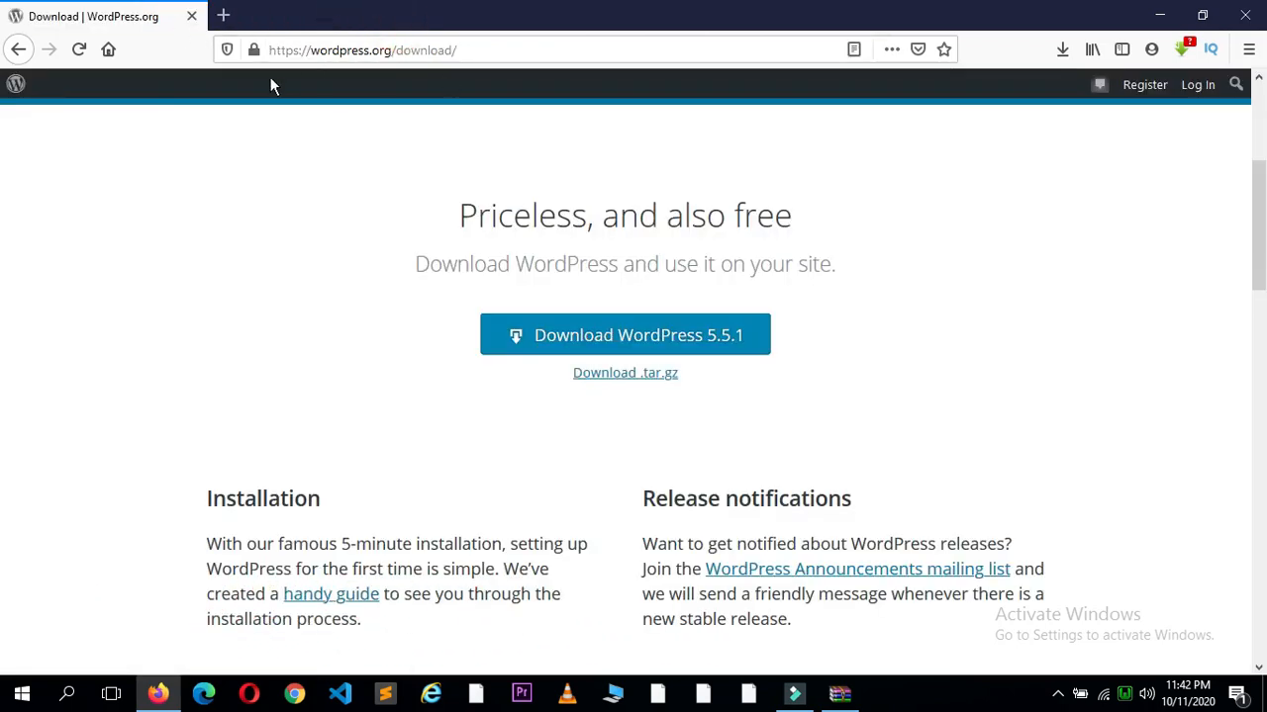
Step: Open This PC in File Explorer through Windows search
{"action": "left_click", "coordinate": [69, 696]}
{"action": "type", "text": "This"}
{"action": "key", "text": "Return"}
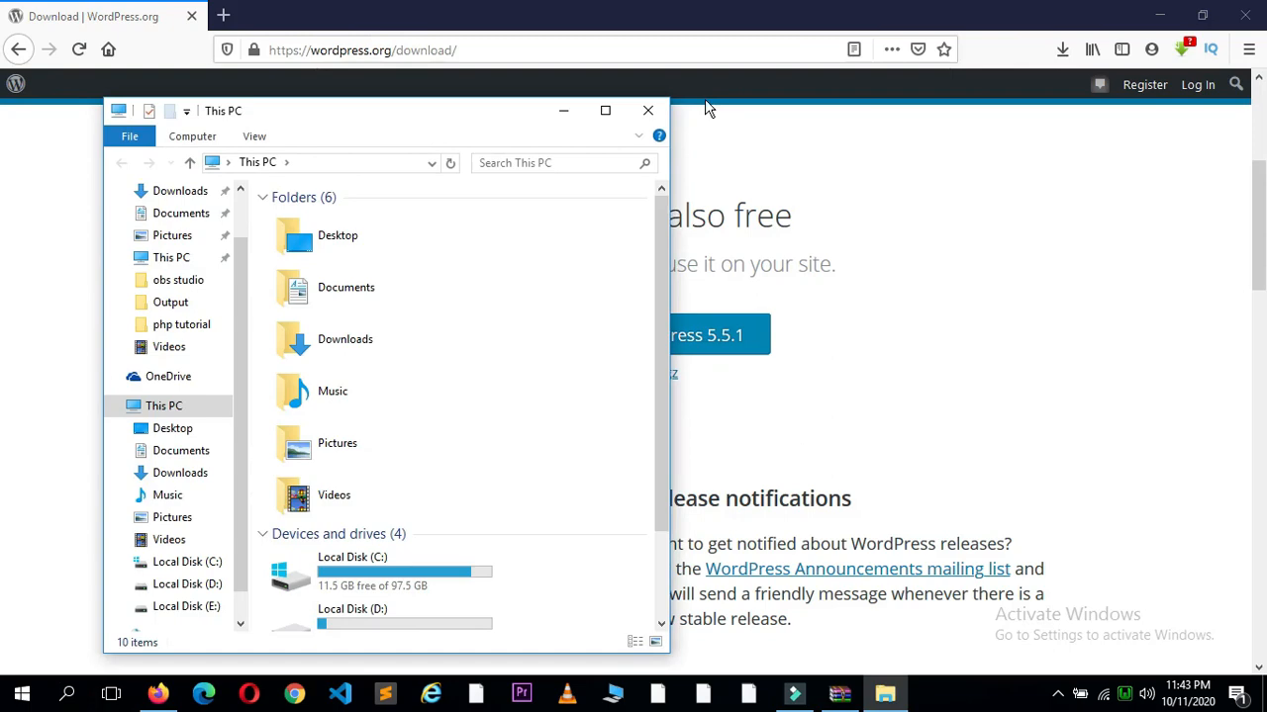
{"action": "left_click", "coordinate": [605, 110]}
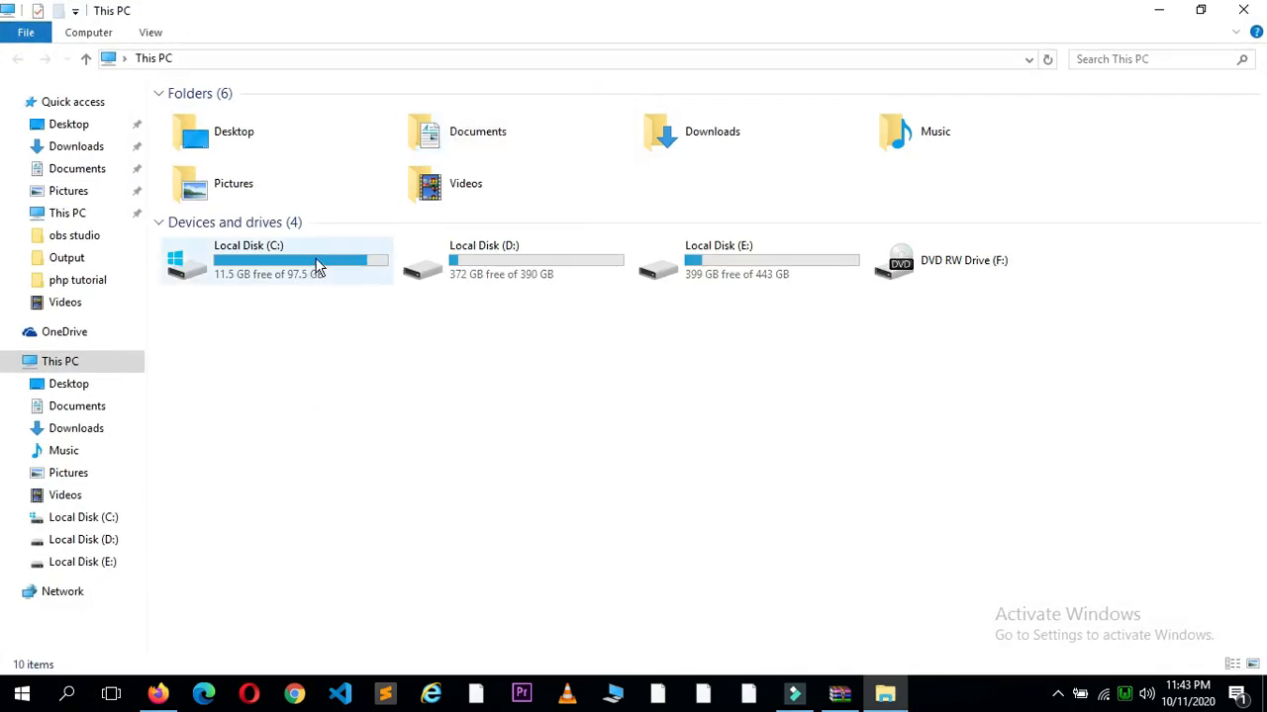
{"action": "double_click", "coordinate": [307, 273]}
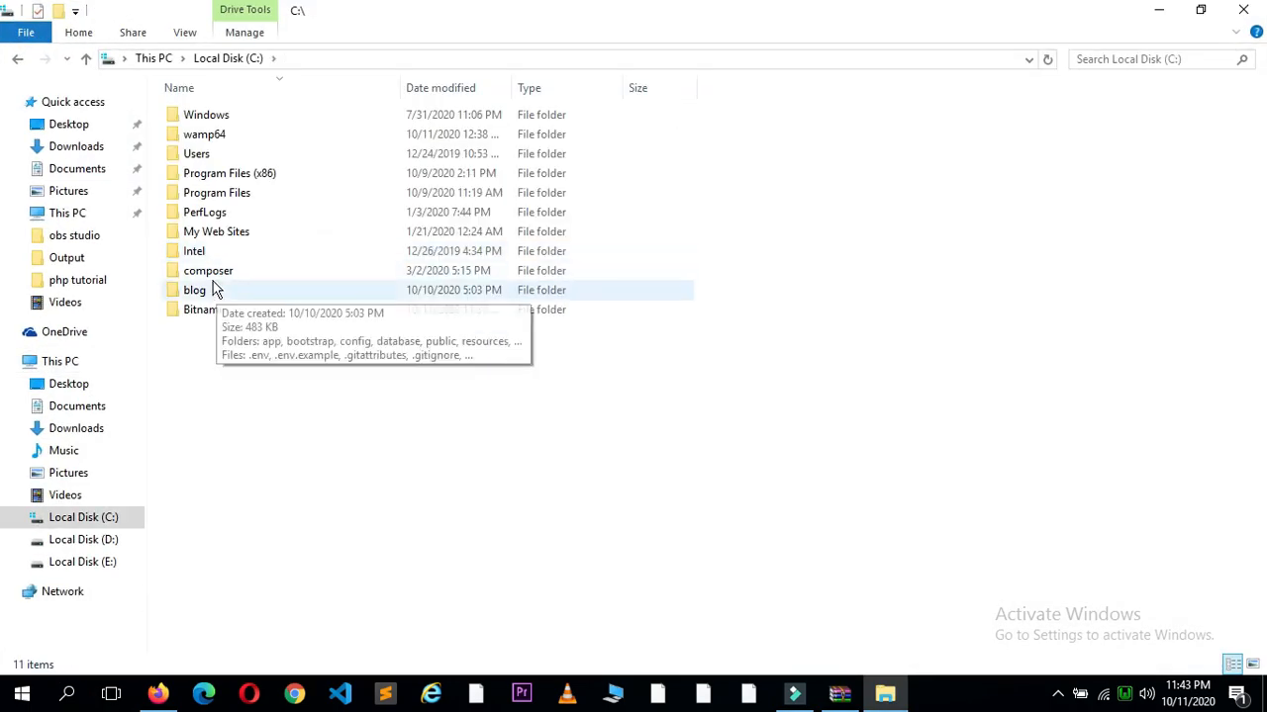
{"action": "double_click", "coordinate": [218, 144]}
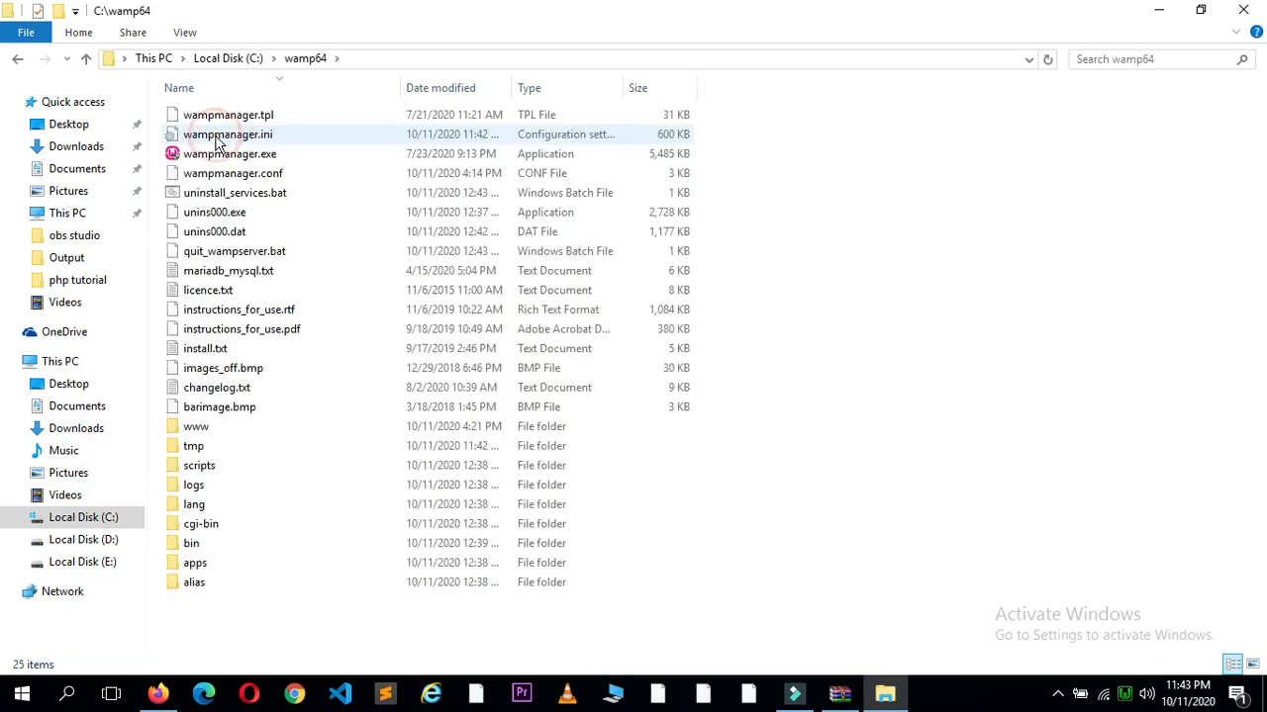
{"action": "double_click", "coordinate": [197, 435]}
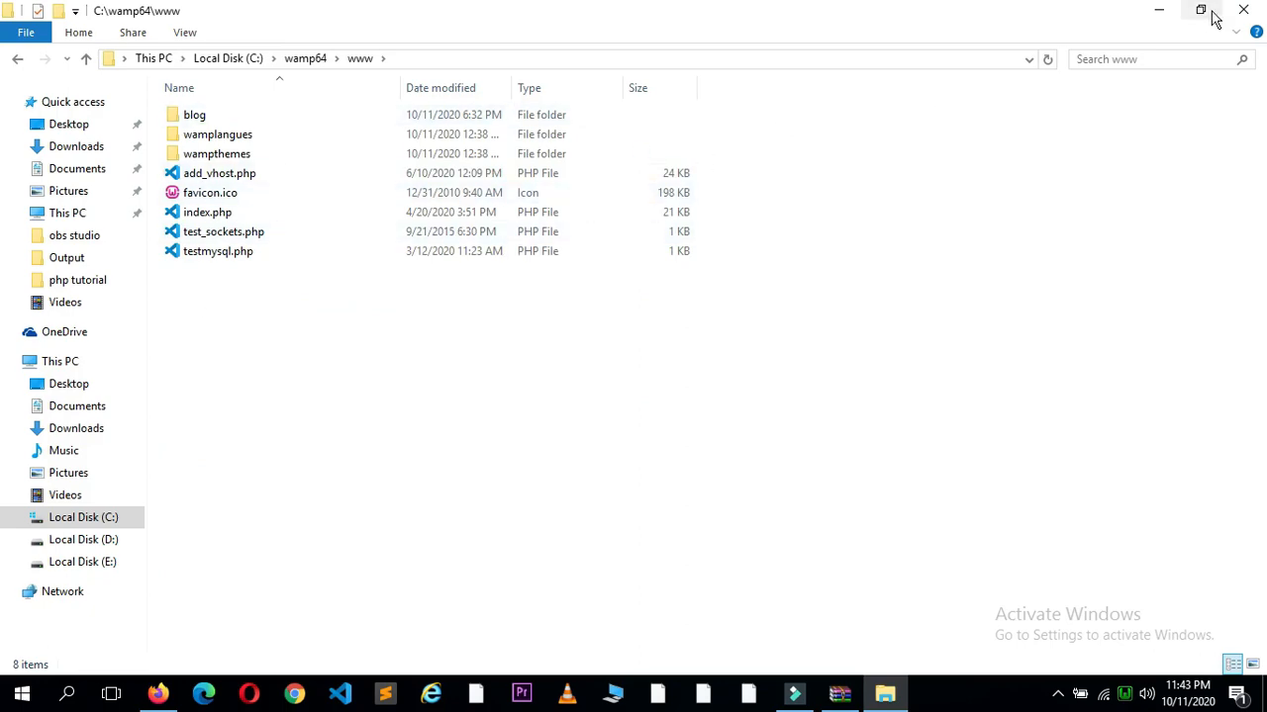
Step: Cut the wordpress folder from the desktop and paste it into the www folder
{"action": "left_click", "coordinate": [1165, 18]}
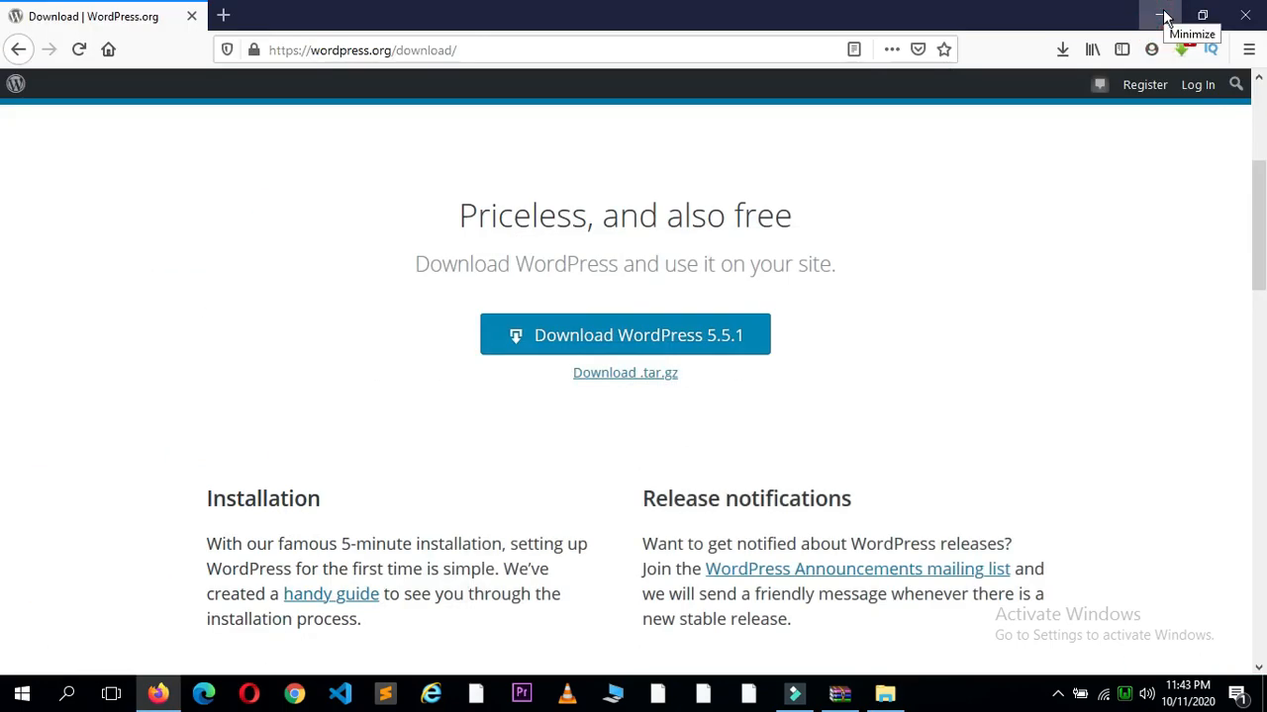
{"action": "left_click", "coordinate": [1161, 18]}
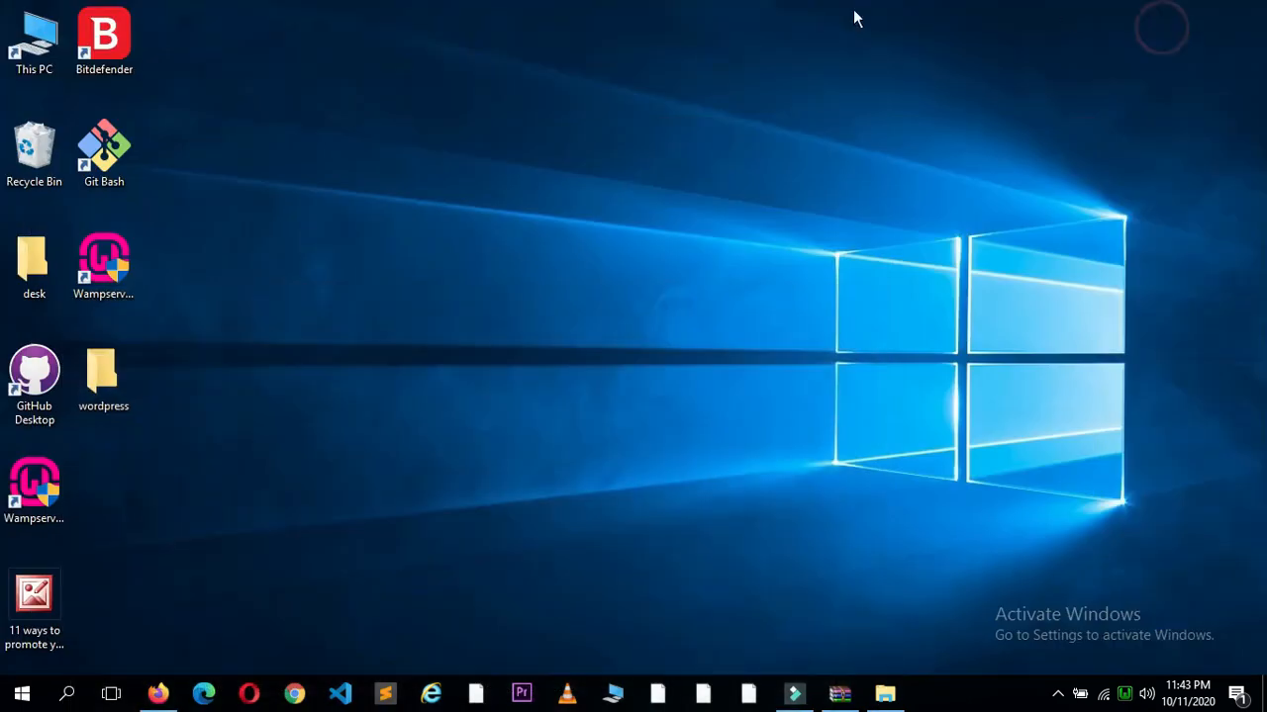
{"action": "left_click", "coordinate": [85, 362]}
{"action": "right_click", "coordinate": [85, 362]}
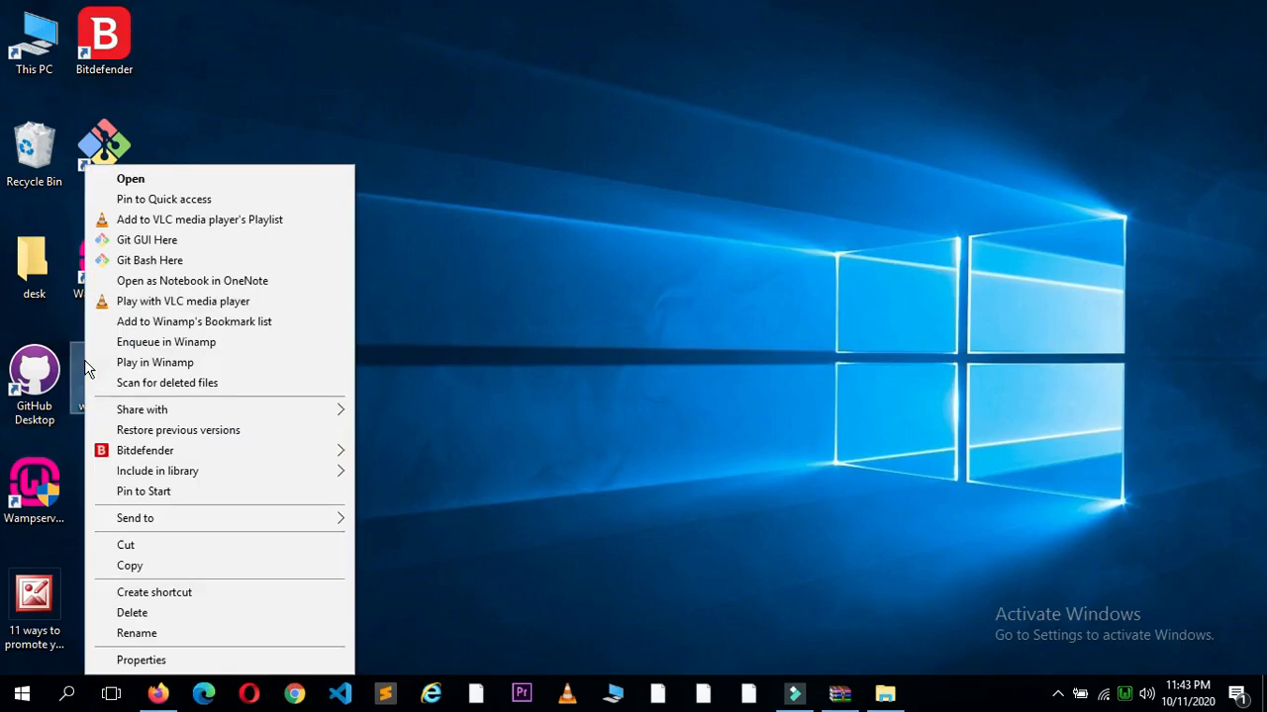
{"action": "left_click", "coordinate": [475, 470]}
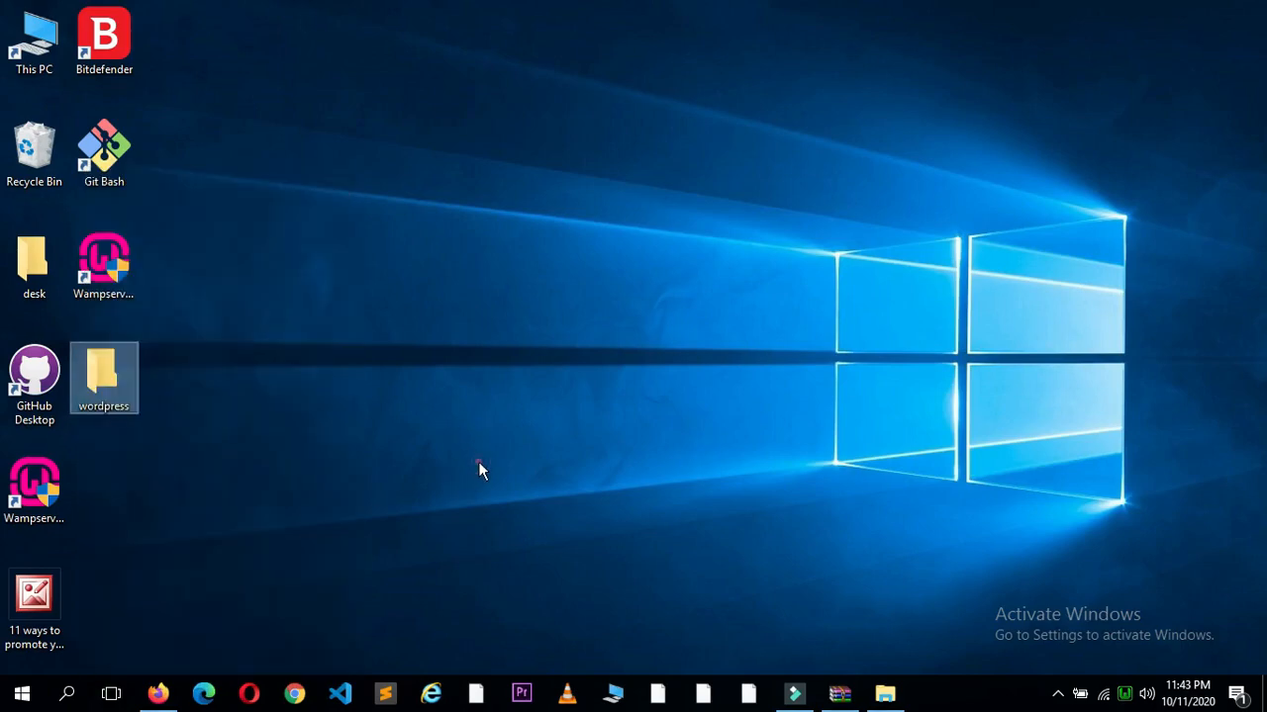
{"action": "left_click", "coordinate": [128, 396]}
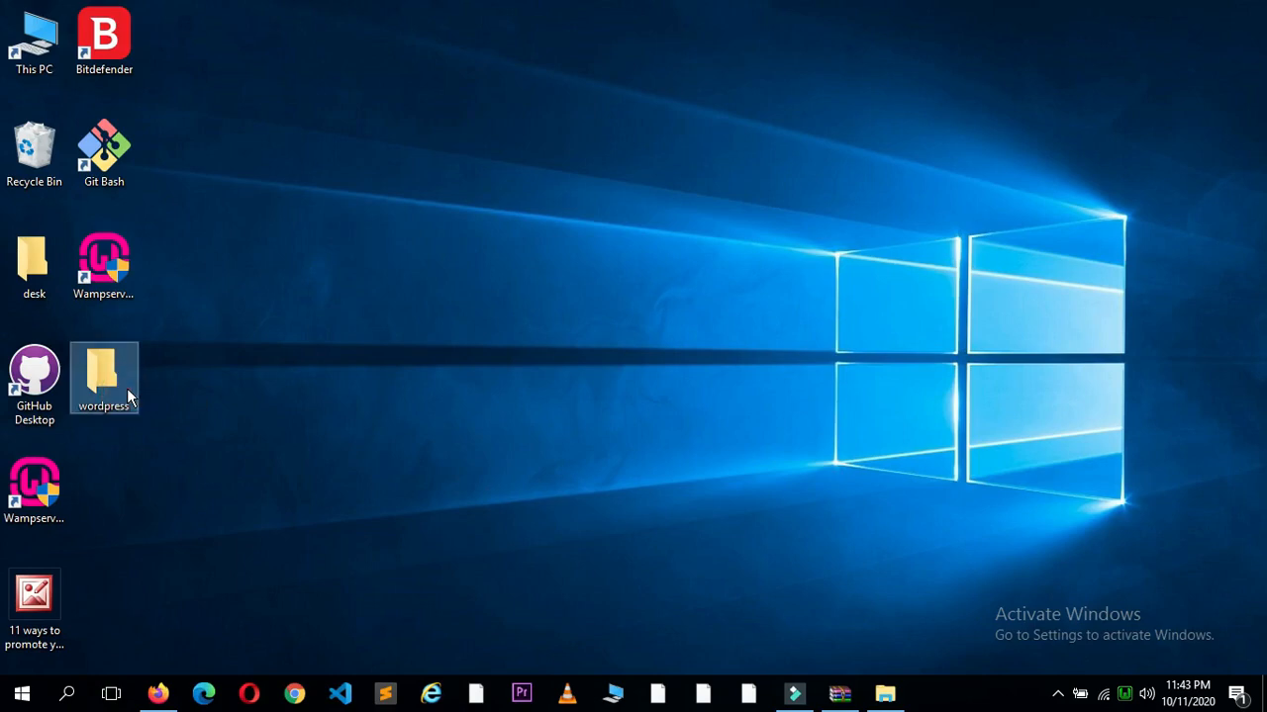
{"action": "key", "text": "ctrl+x"}
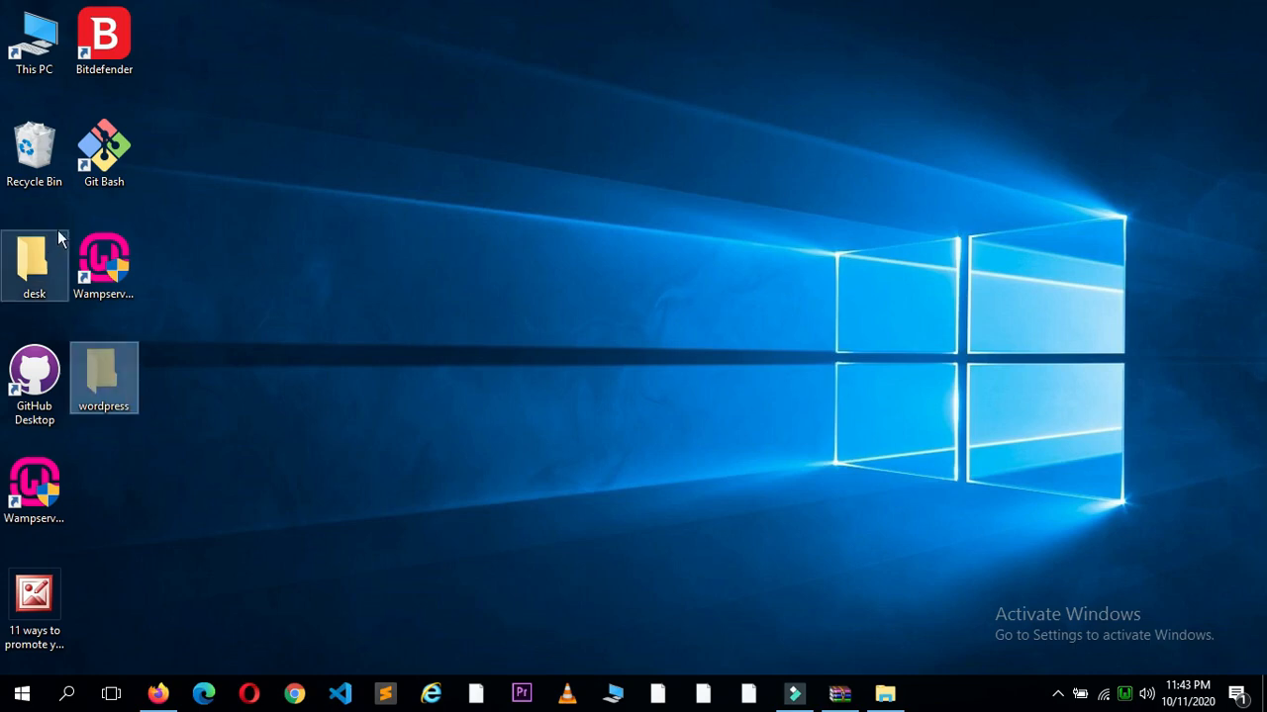
{"action": "left_click", "coordinate": [884, 692]}
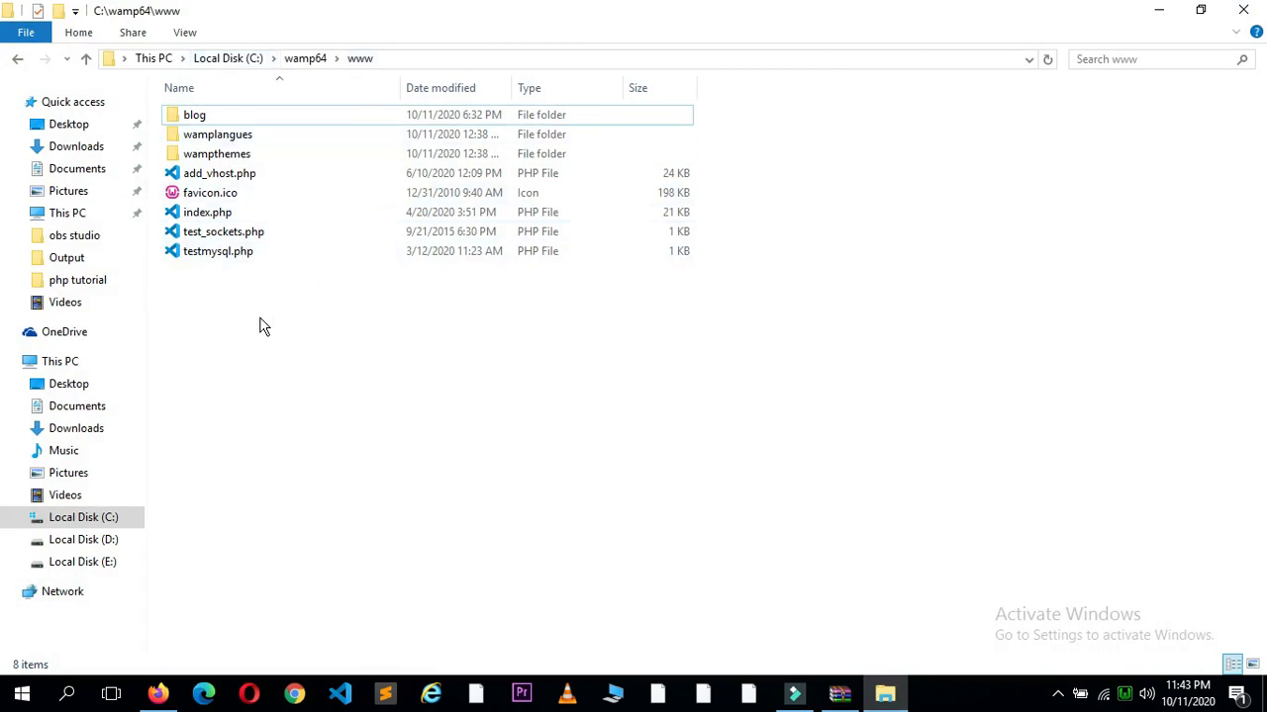
{"action": "key", "text": "alt+Tab"}
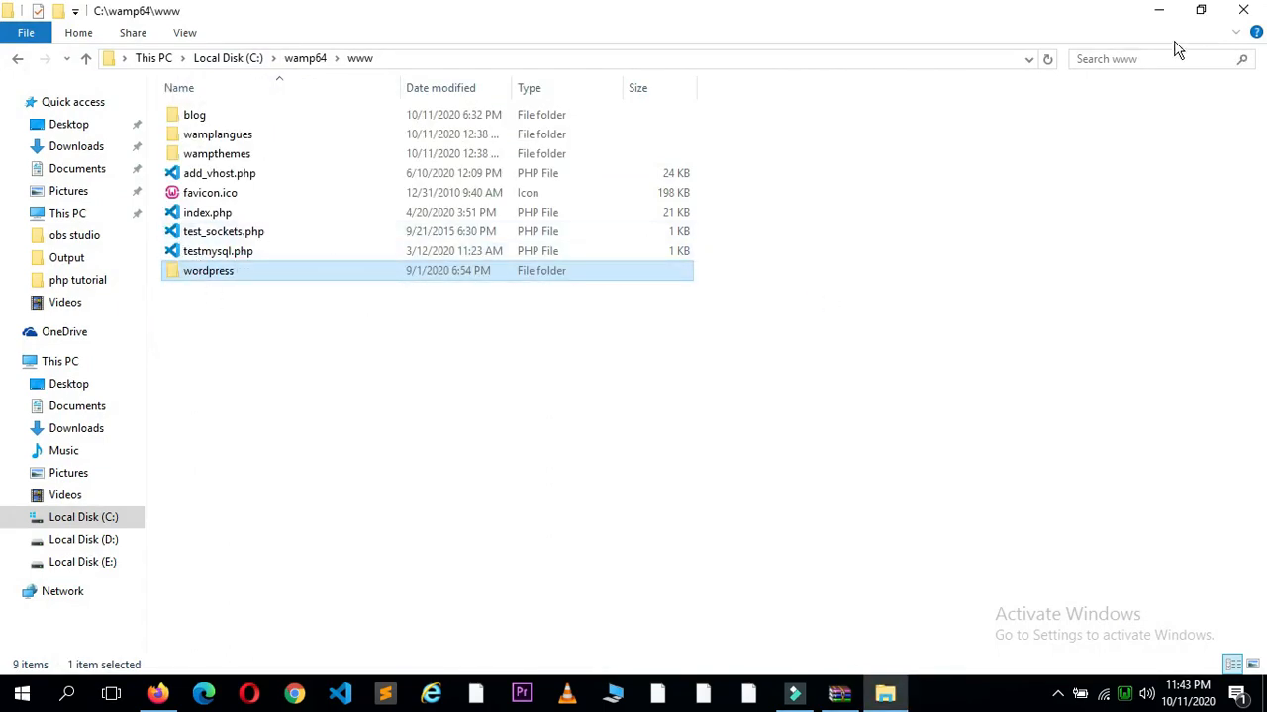
{"action": "left_click", "coordinate": [1157, 12]}
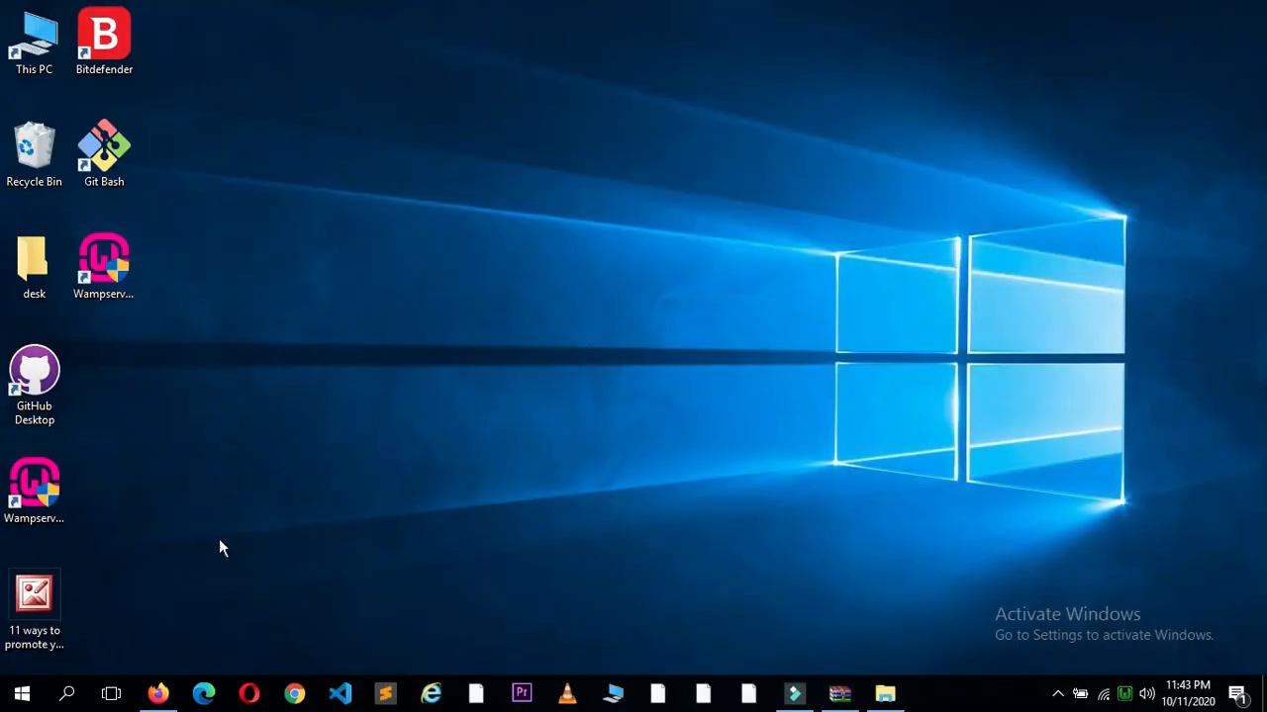
Step: Load localhost/wordpress in a new Firefox tab to reach the WordPress setup page
{"action": "left_click", "coordinate": [167, 694]}
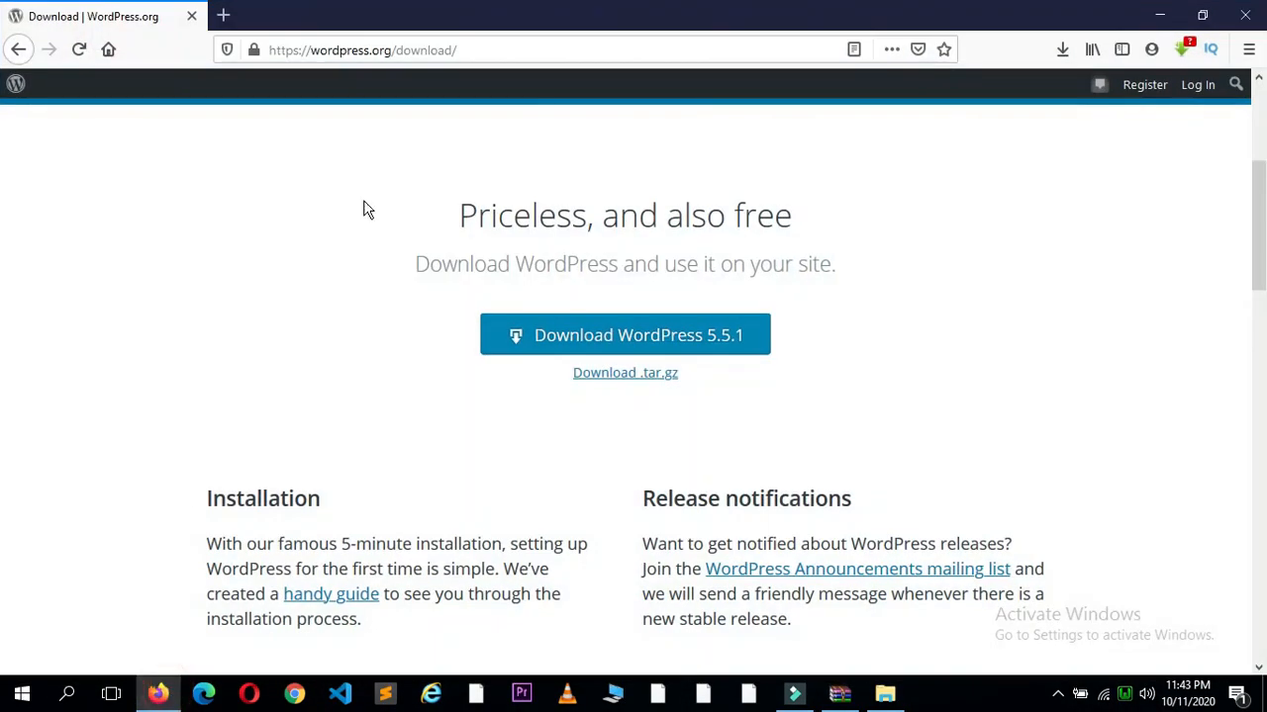
{"action": "left_click", "coordinate": [223, 20]}
{"action": "type", "text": "localhost/w"}
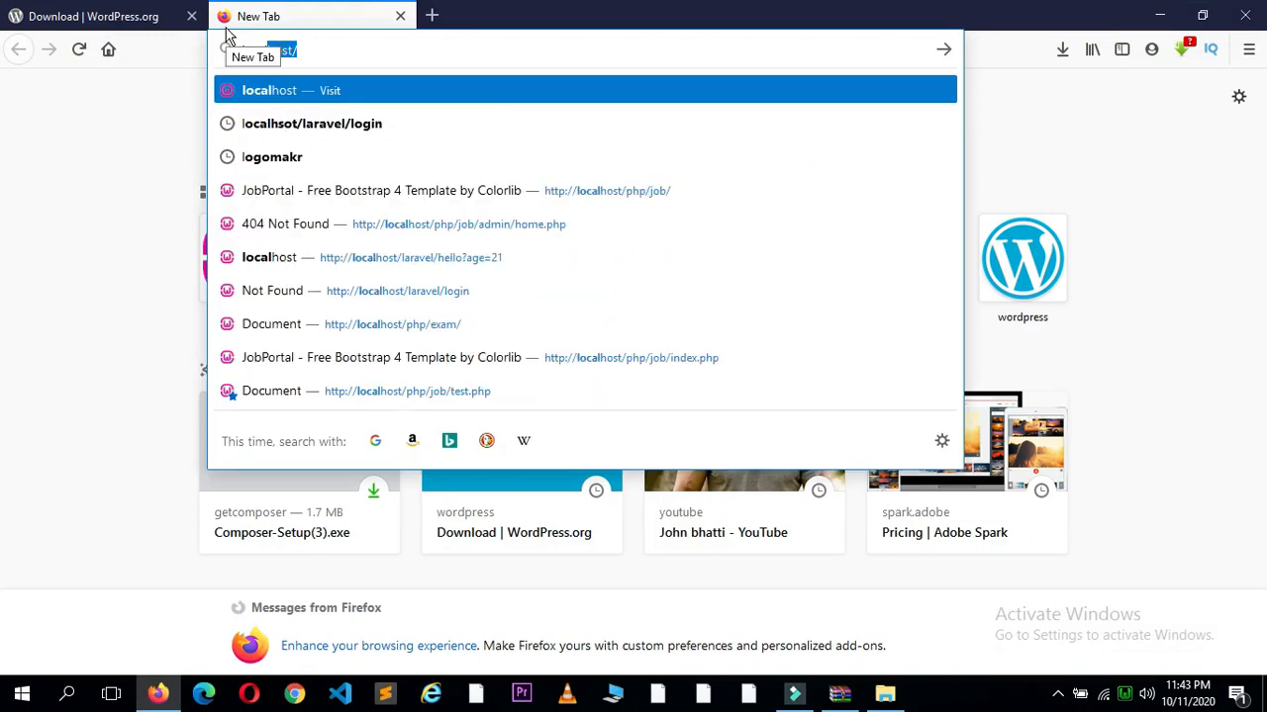
{"action": "type", "text": "or"}
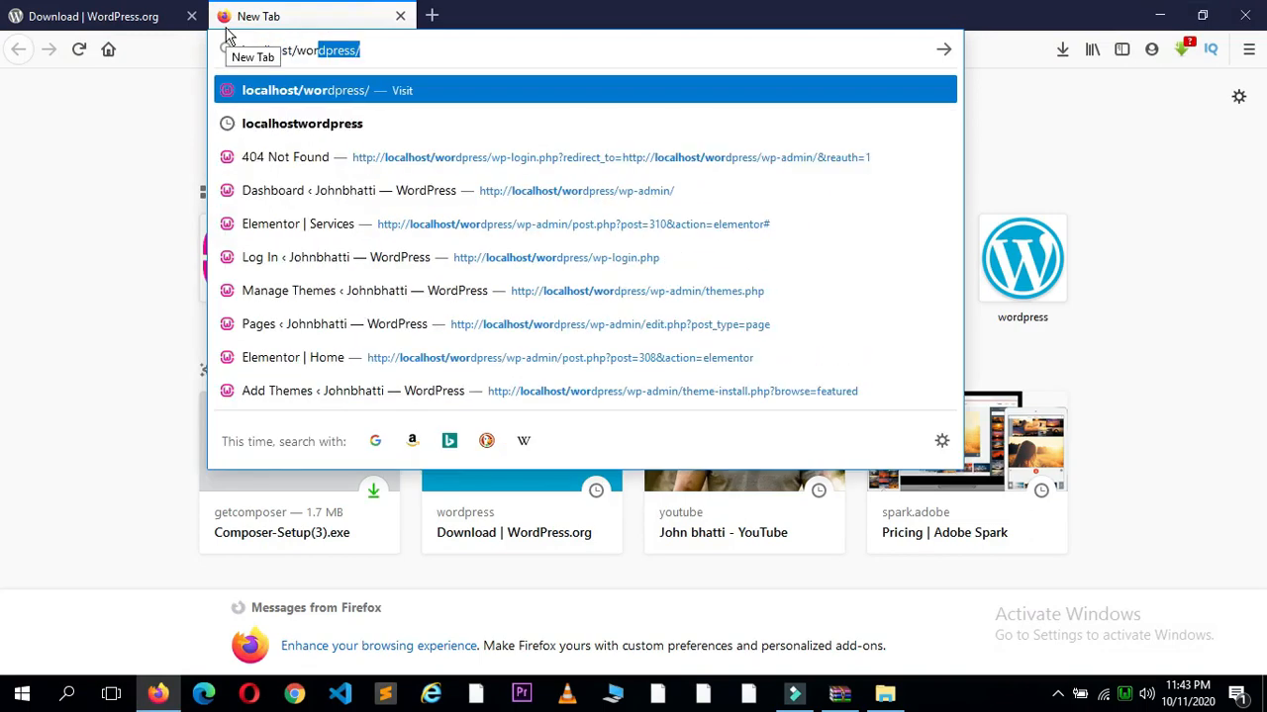
{"action": "type", "text": "dpress"}
{"action": "key", "text": "Return"}
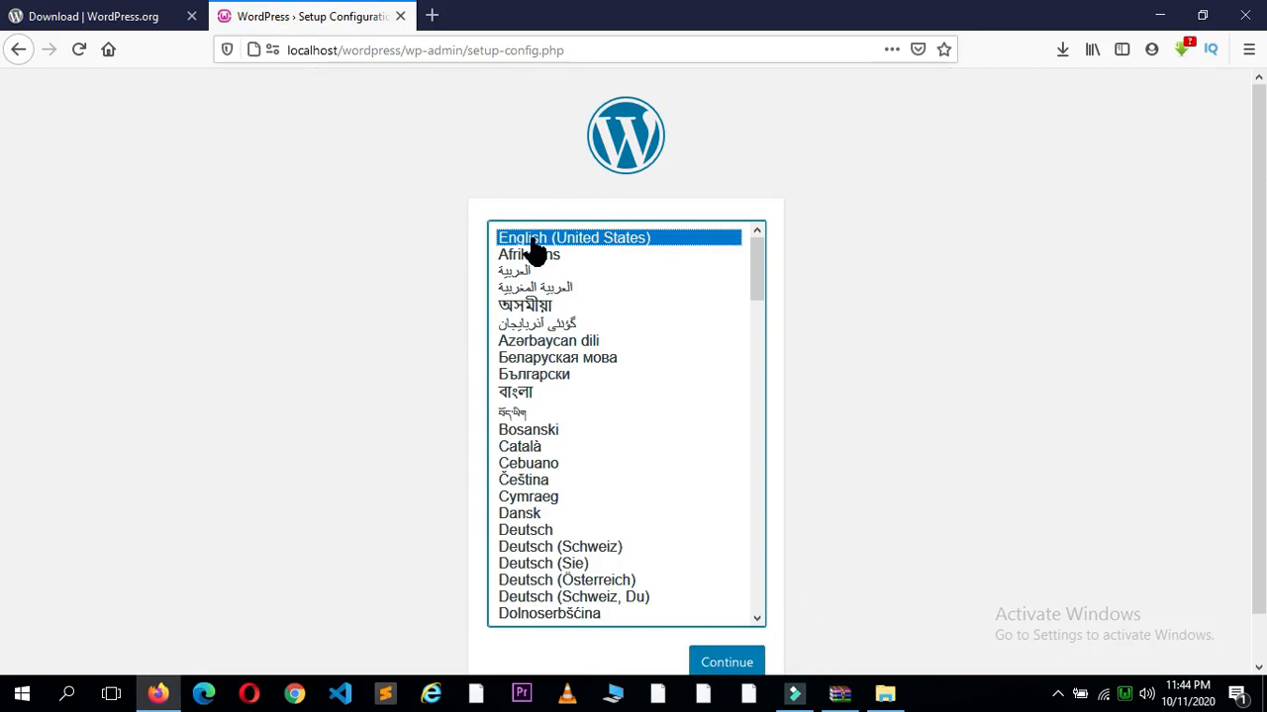
Step: Continue setup in English and enter database username root with an empty password; open a new tab
{"action": "left_click", "coordinate": [713, 662]}
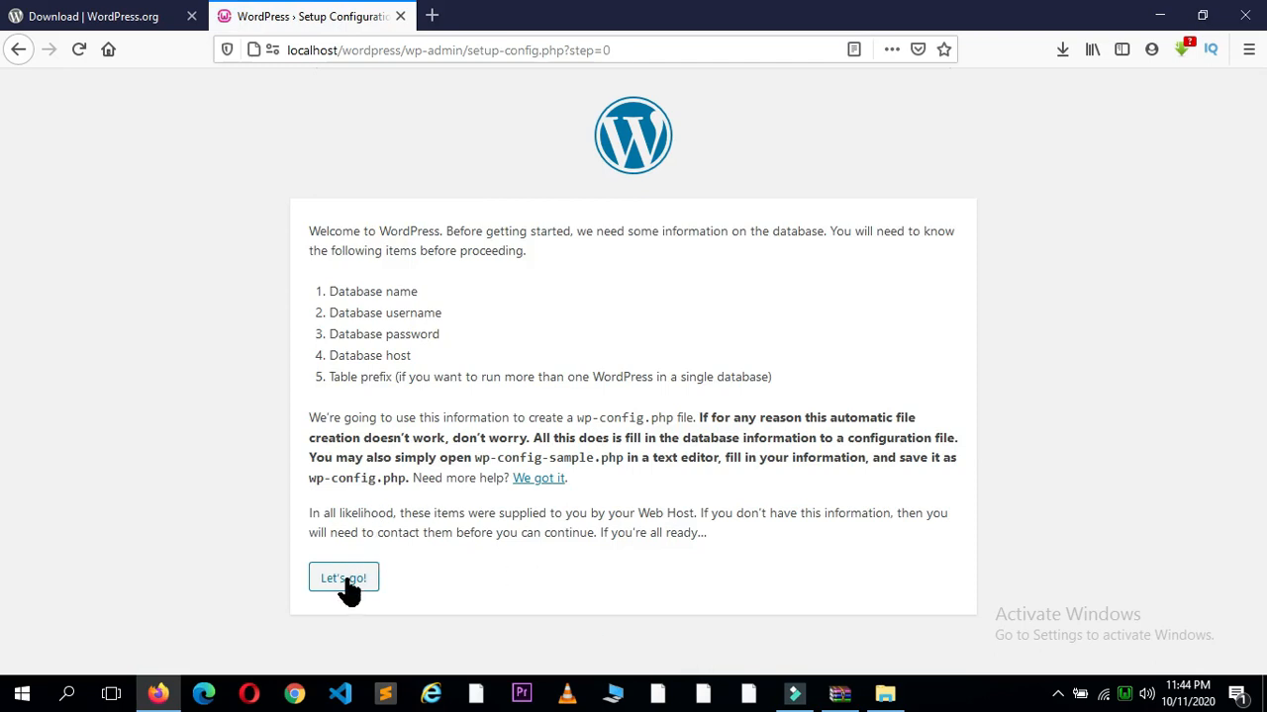
{"action": "left_click", "coordinate": [346, 582]}
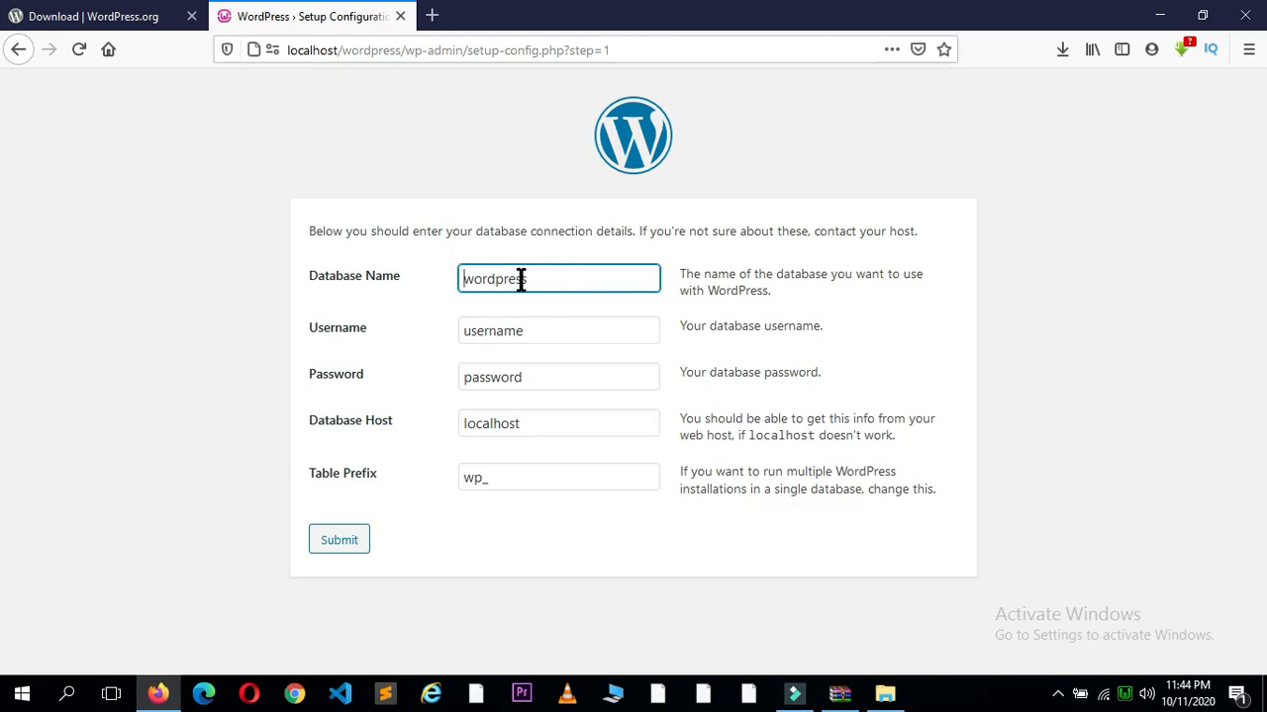
{"action": "left_click", "coordinate": [526, 339]}
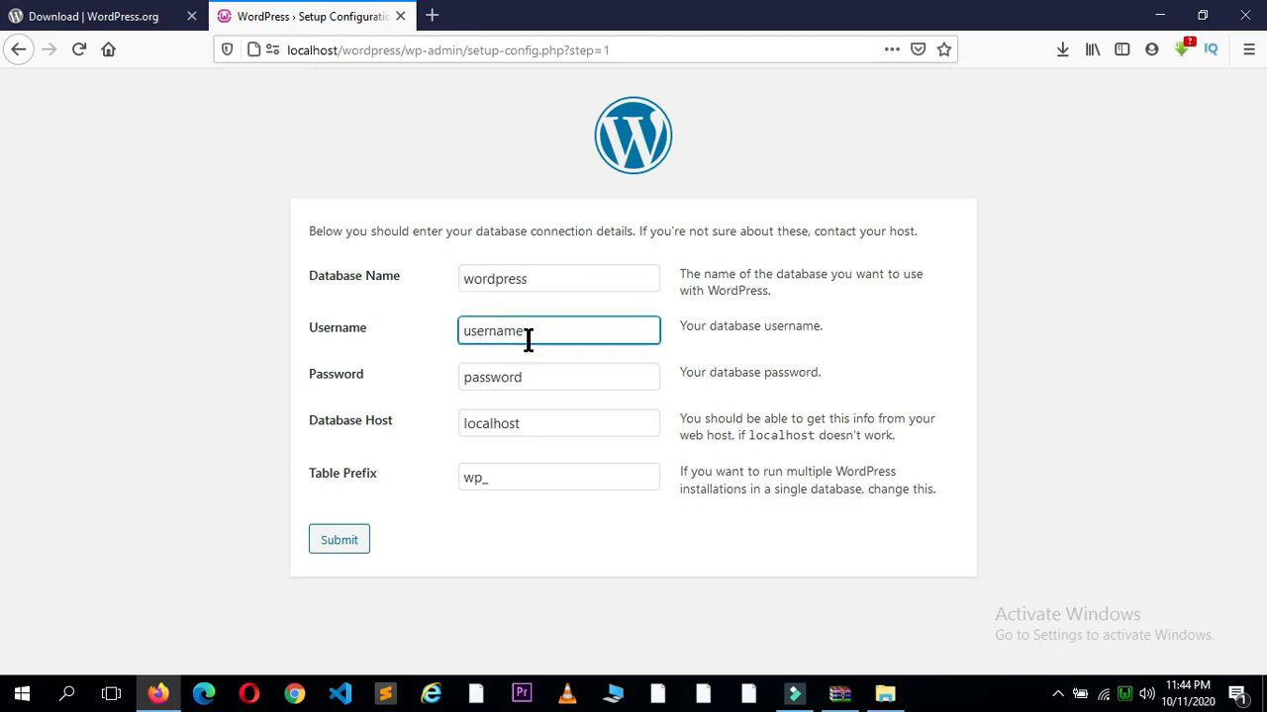
{"action": "key", "text": "BackSpace"}
{"action": "key", "text": "BackSpace"}
{"action": "key", "text": "BackSpace"}
{"action": "key", "text": "BackSpace"}
{"action": "key", "text": "BackSpace"}
{"action": "key", "text": "BackSpace"}
{"action": "key", "text": "BackSpace"}
{"action": "type", "text": "admin"}
{"action": "key", "text": "Tab"}
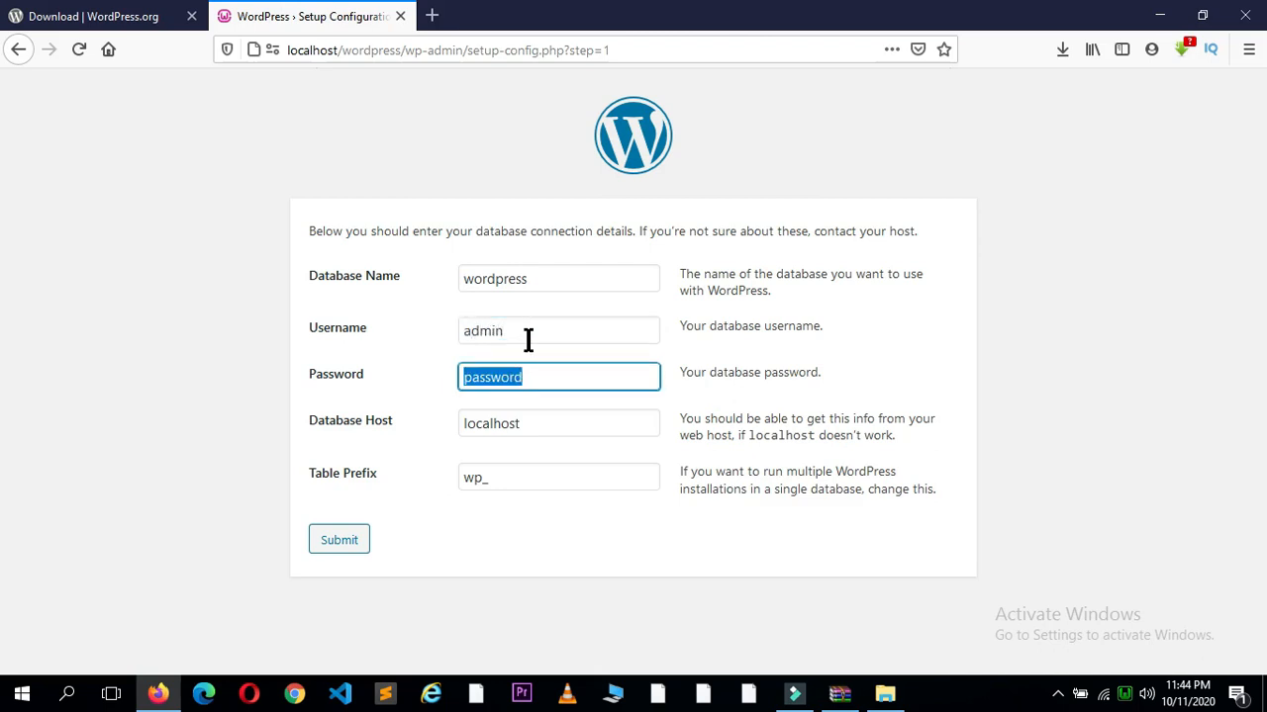
{"action": "type", "text": "adminpas"}
{"action": "key", "text": "BackSpace"}
{"action": "key", "text": "BackSpace"}
{"action": "key", "text": "BackSpace"}
{"action": "key", "text": "BackSpace"}
{"action": "key", "text": "BackSpace"}
{"action": "key", "text": "BackSpace"}
{"action": "key", "text": "BackSpace"}
{"action": "key", "text": "BackSpace"}
{"action": "double_click", "coordinate": [508, 328]}
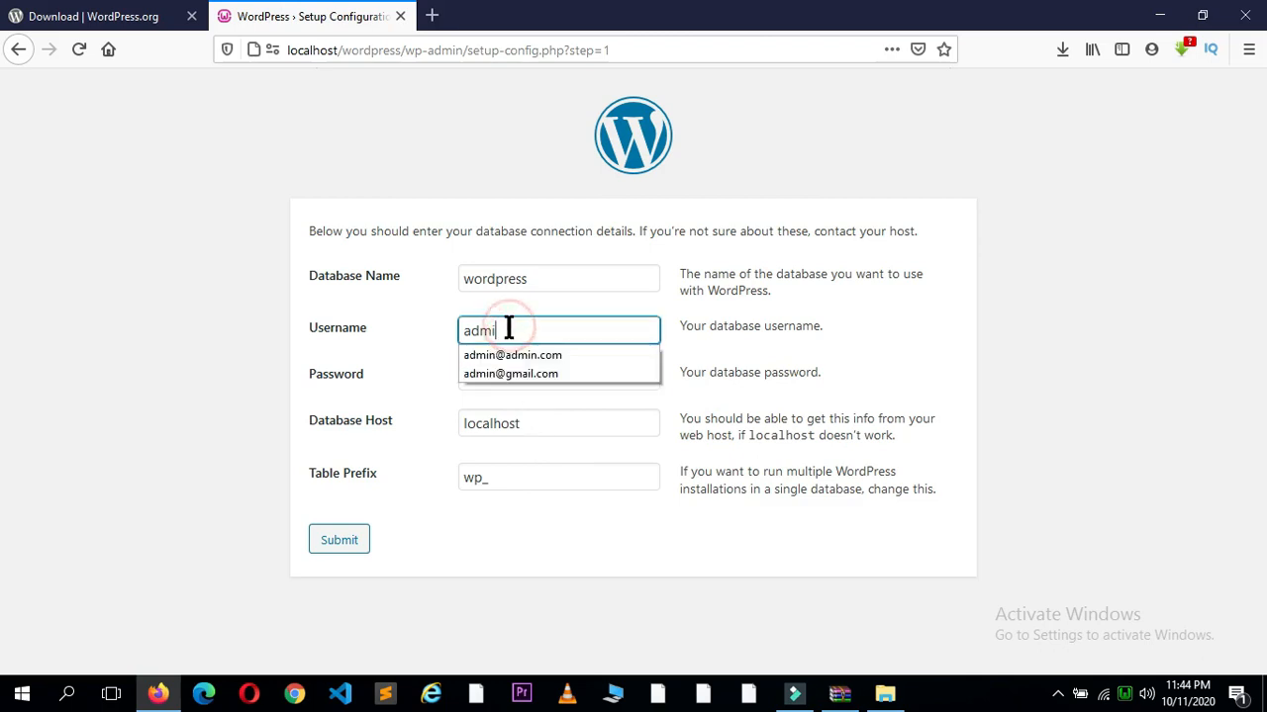
{"action": "key", "text": "BackSpace"}
{"action": "type", "text": "root"}
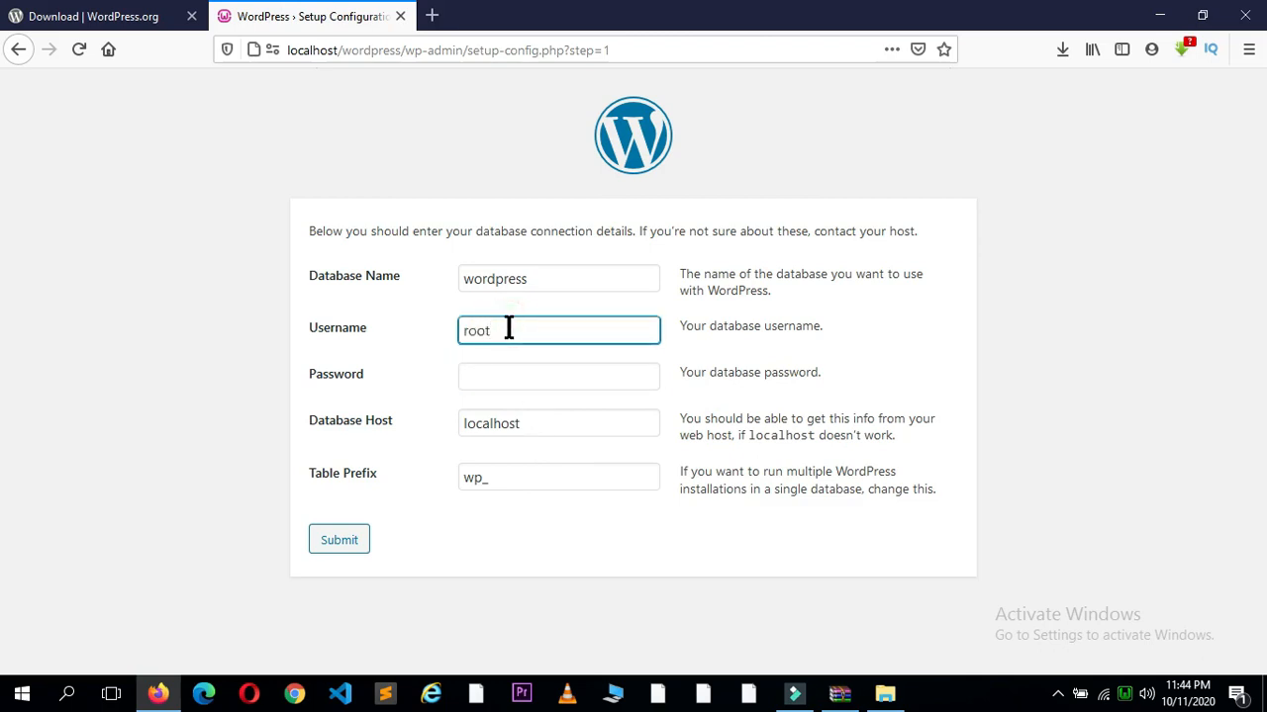
{"action": "key", "text": "Tab"}
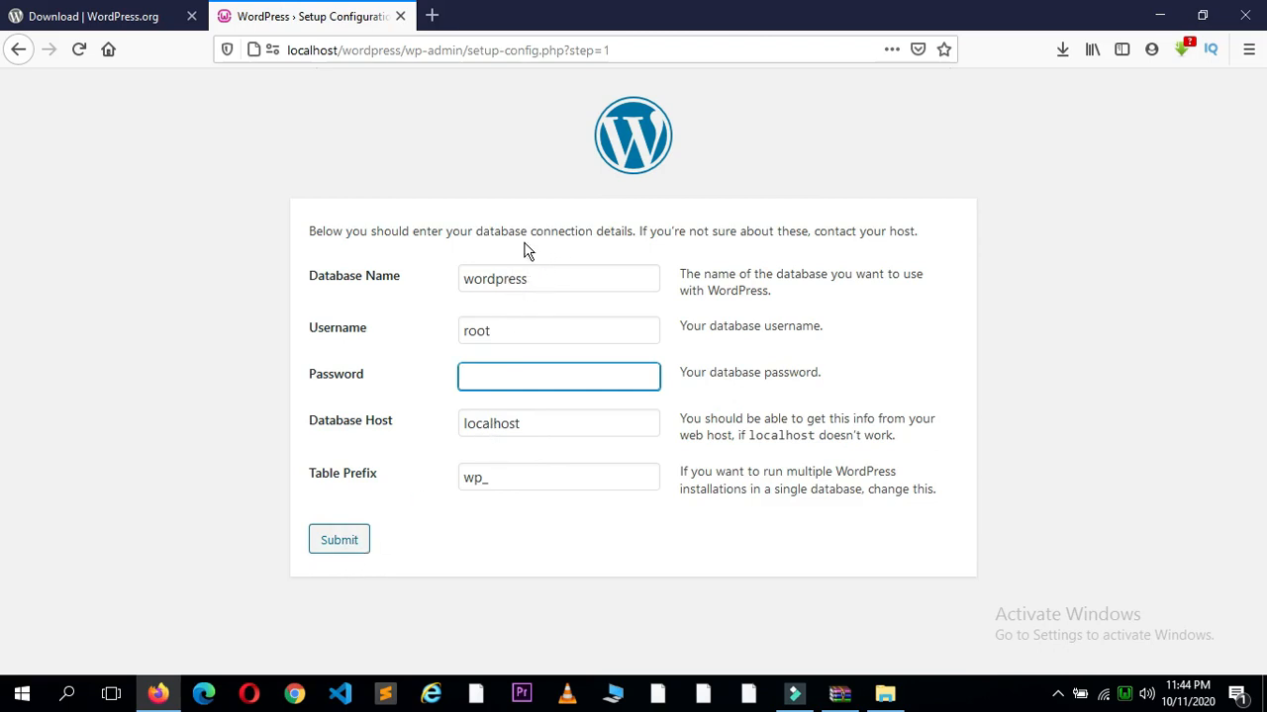
{"action": "left_click", "coordinate": [433, 22]}
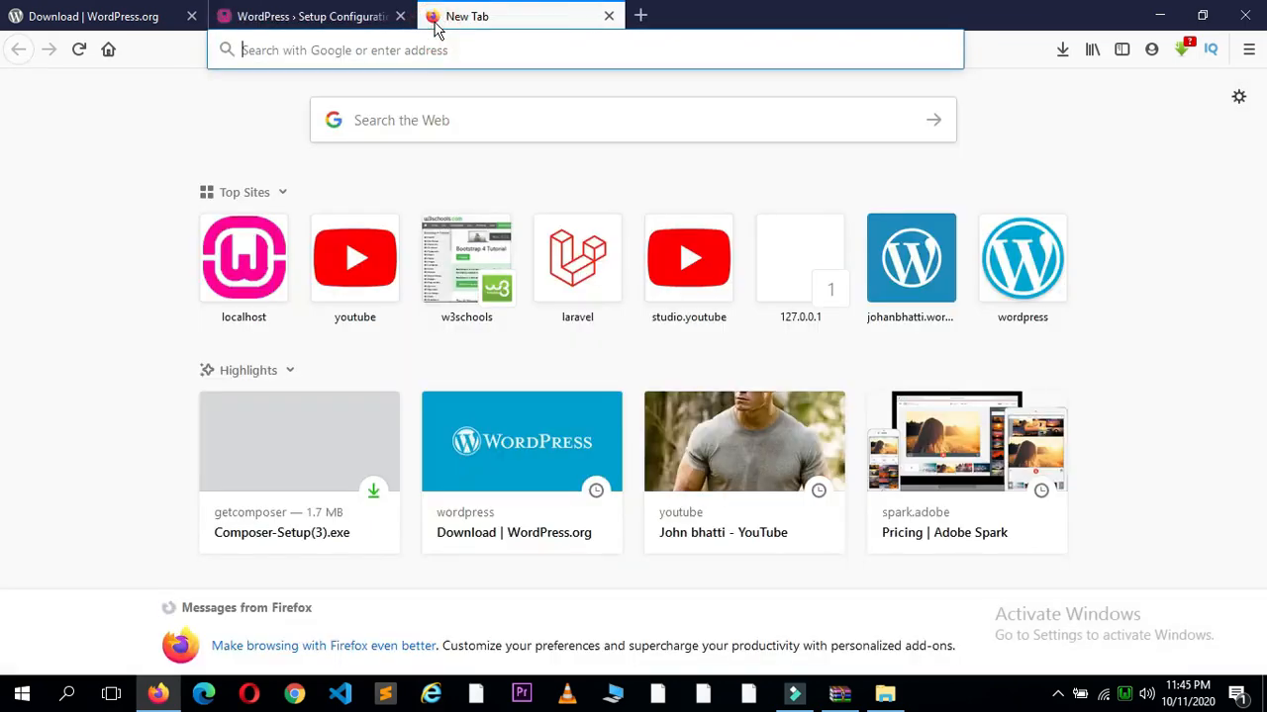
Step: Load localhost/phpmyadmin to confirm the wordpress database exists, then go back to the setup form
{"action": "type", "text": "localhsot/"}
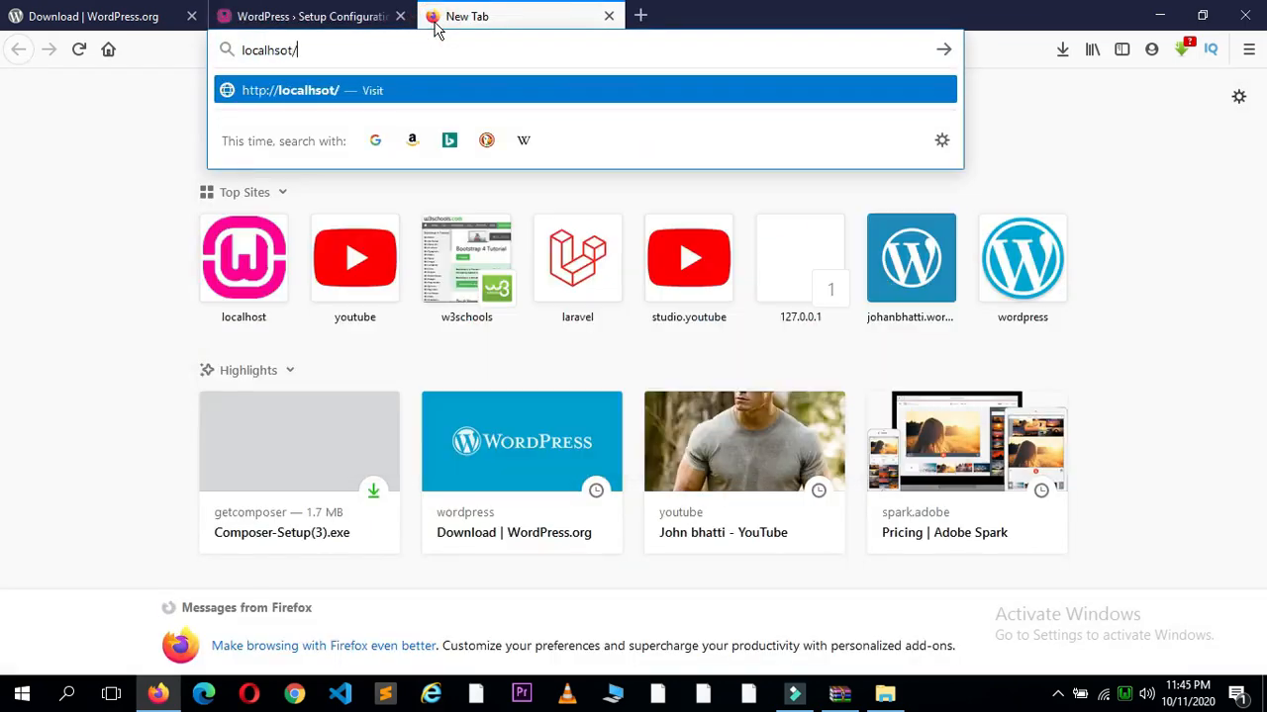
{"action": "key", "text": "BackSpace"}
{"action": "key", "text": "BackSpace"}
{"action": "key", "text": "BackSpace"}
{"action": "key", "text": "BackSpace"}
{"action": "type", "text": "ost/"}
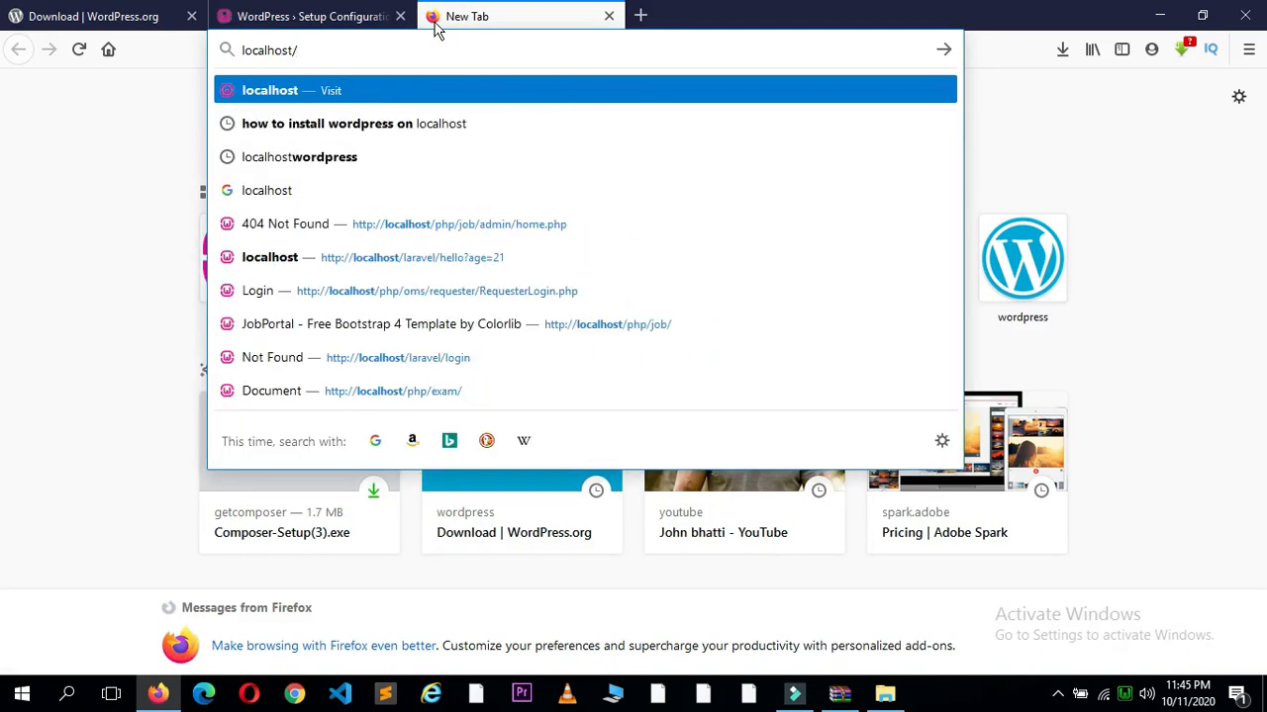
{"action": "type", "text": "phpmy"}
{"action": "key", "text": "Return"}
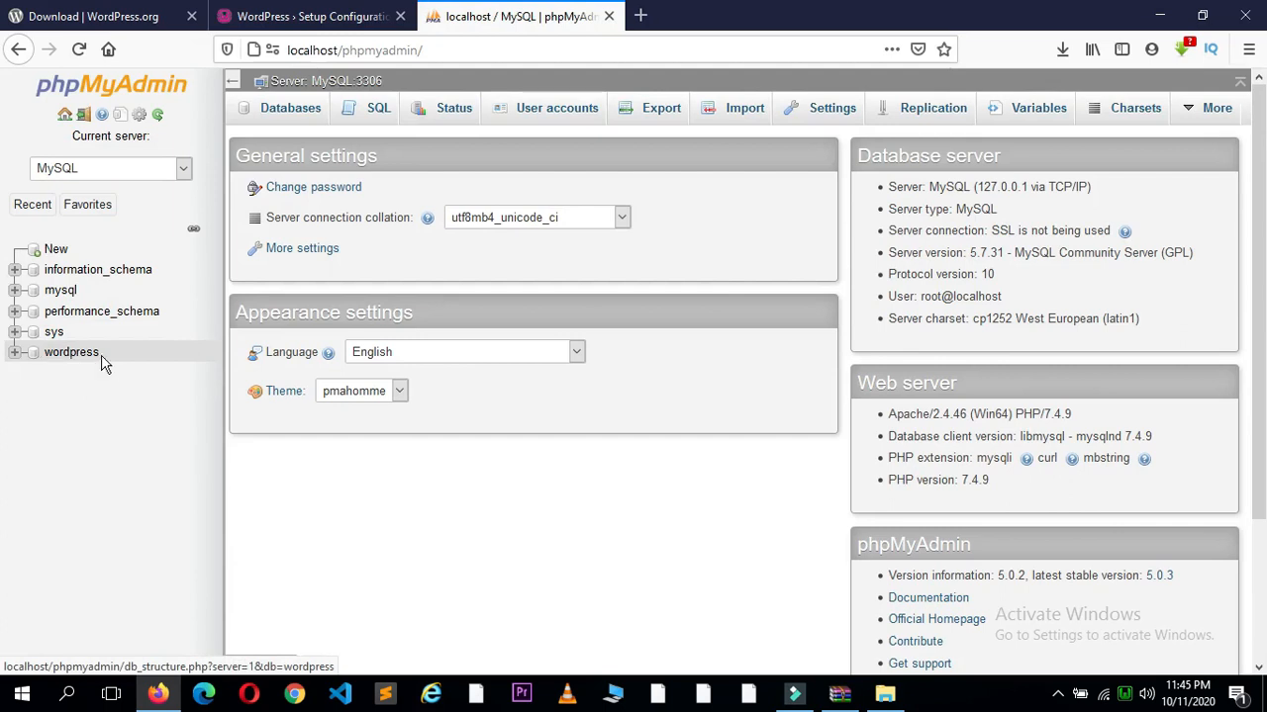
{"action": "left_click", "coordinate": [354, 17]}
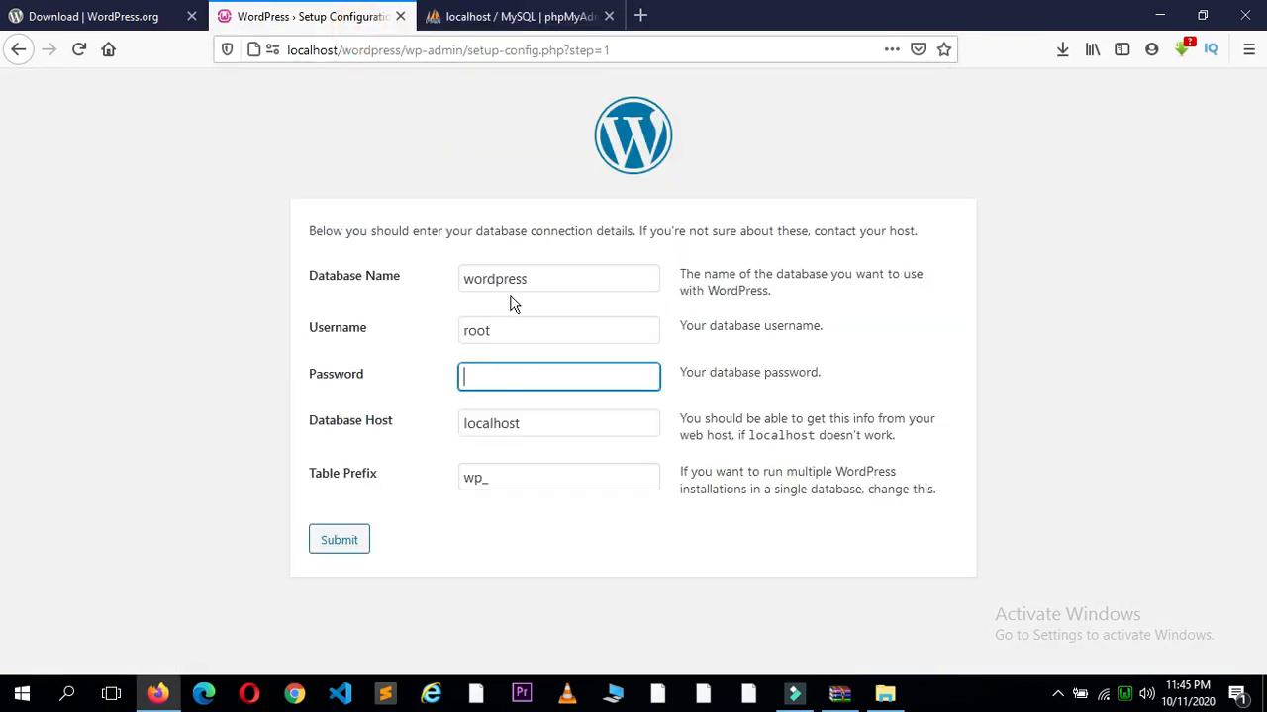
Step: Submit the wordpress database connection details and run the installation
{"action": "left_click_drag", "start_coordinate": [539, 281], "coordinate": [505, 271]}
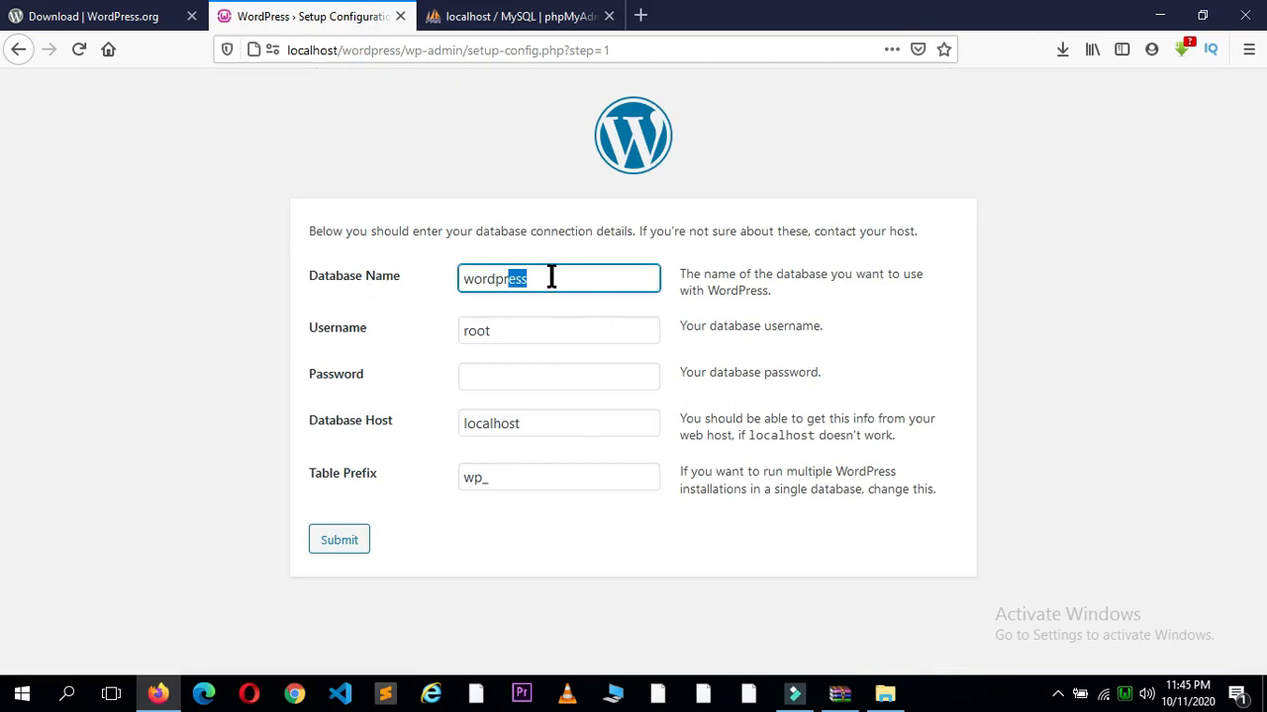
{"action": "left_click", "coordinate": [338, 546]}
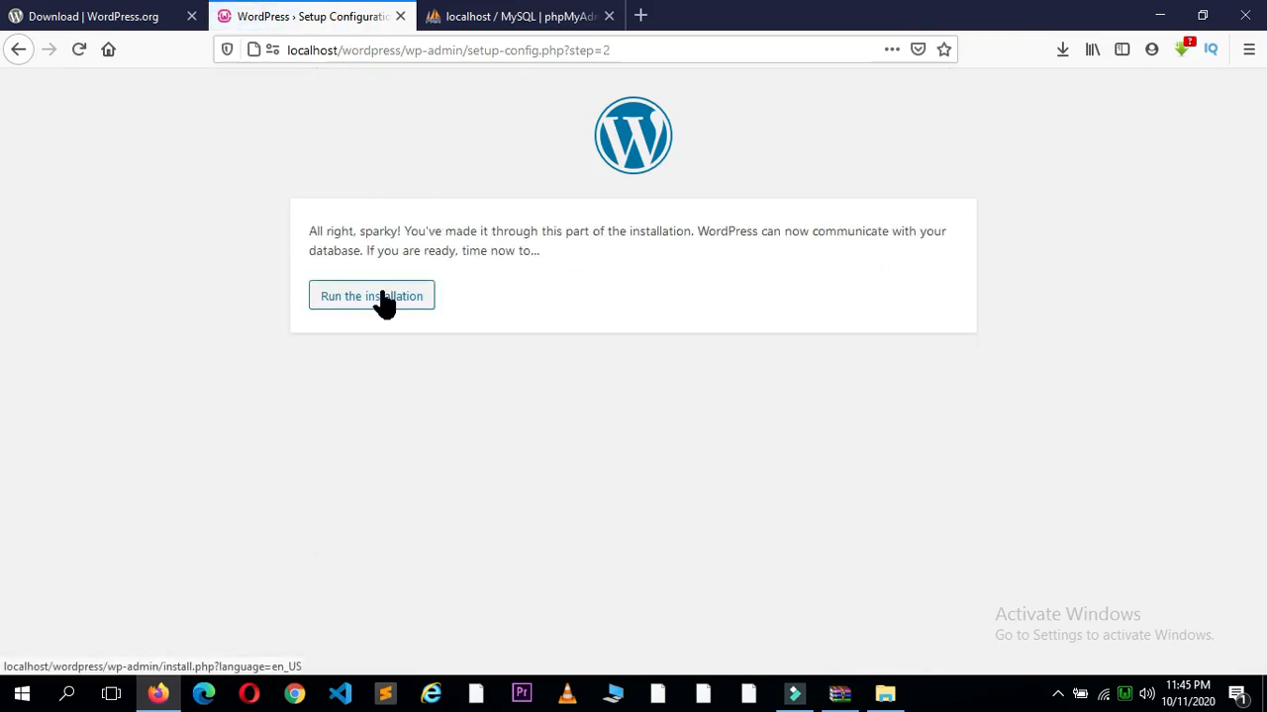
{"action": "left_click", "coordinate": [384, 297]}
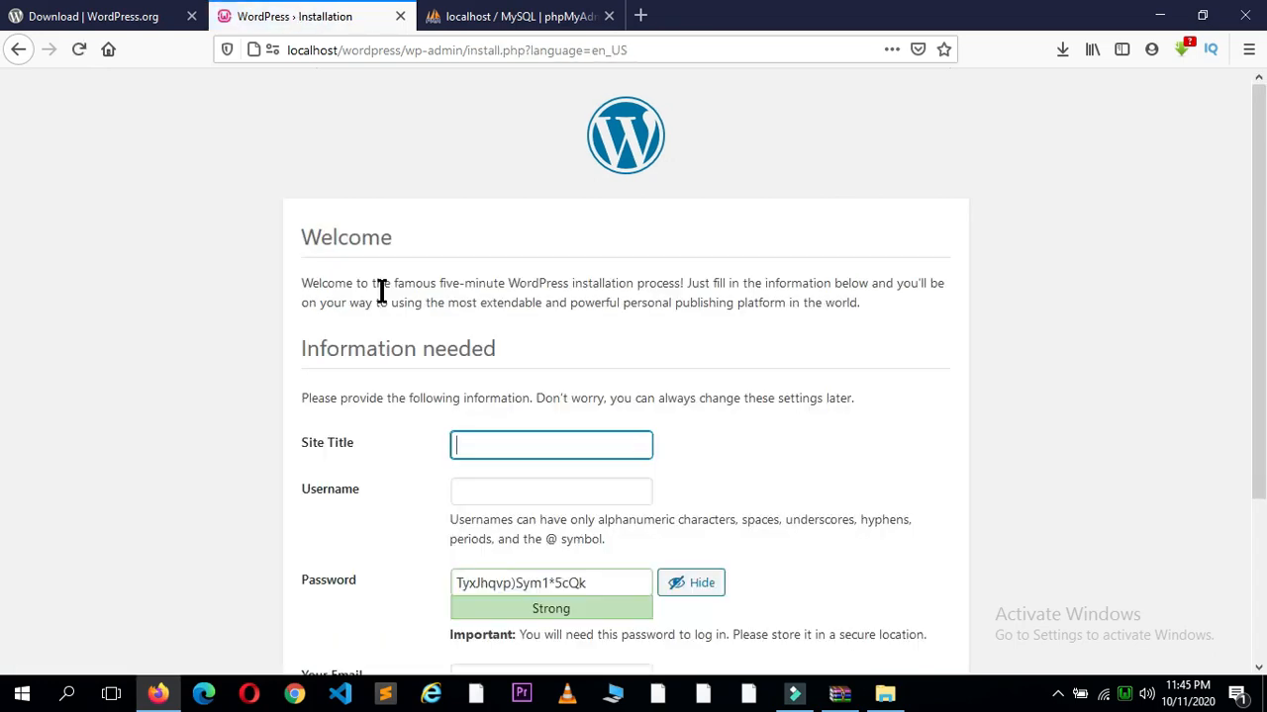
Step: Enter 'learn wordpress' as the Site Title
{"action": "type", "text": "aerarn php"}
{"action": "key", "text": "BackSpace"}
{"action": "key", "text": "BackSpace"}
{"action": "key", "text": "BackSpace"}
{"action": "type", "text": "wordp"}
{"action": "type", "text": "erss"}
{"action": "key", "text": "BackSpace"}
{"action": "type", "text": "res"}
{"action": "key", "text": "Tab"}
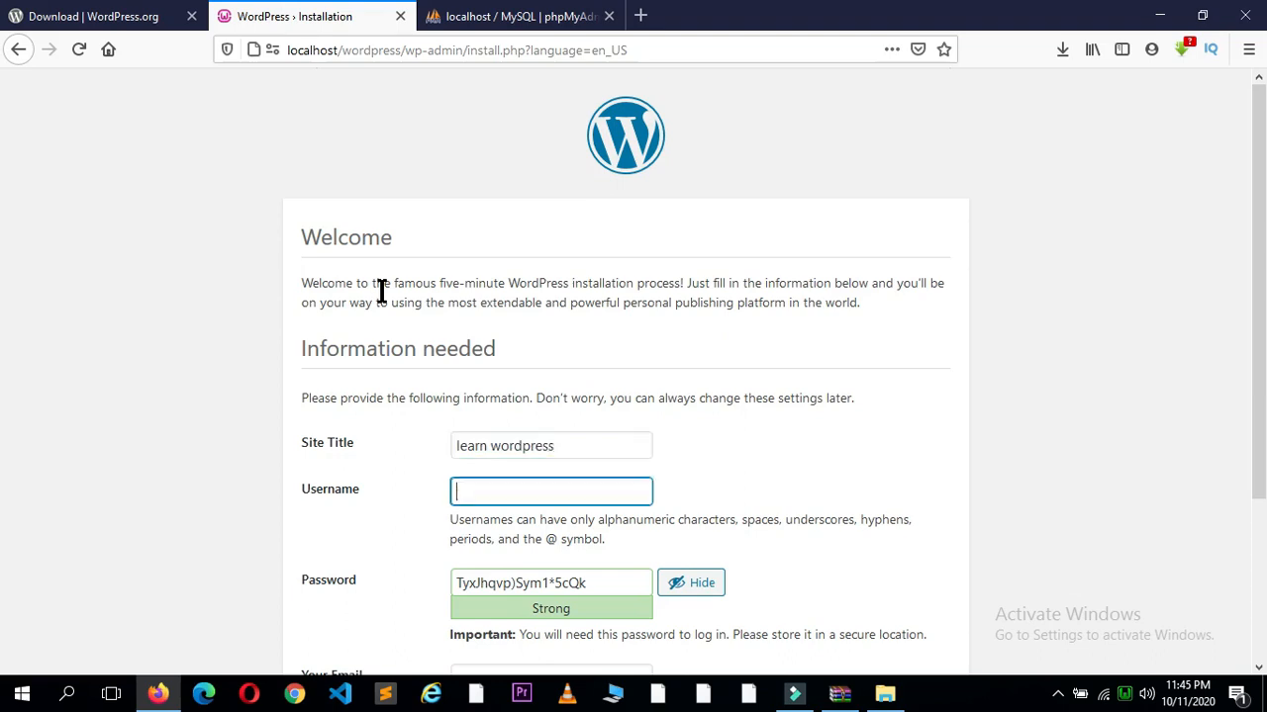
Step: Fill in the admin username and the account password
{"action": "type", "text": "johan"}
{"action": "key", "text": "Tab"}
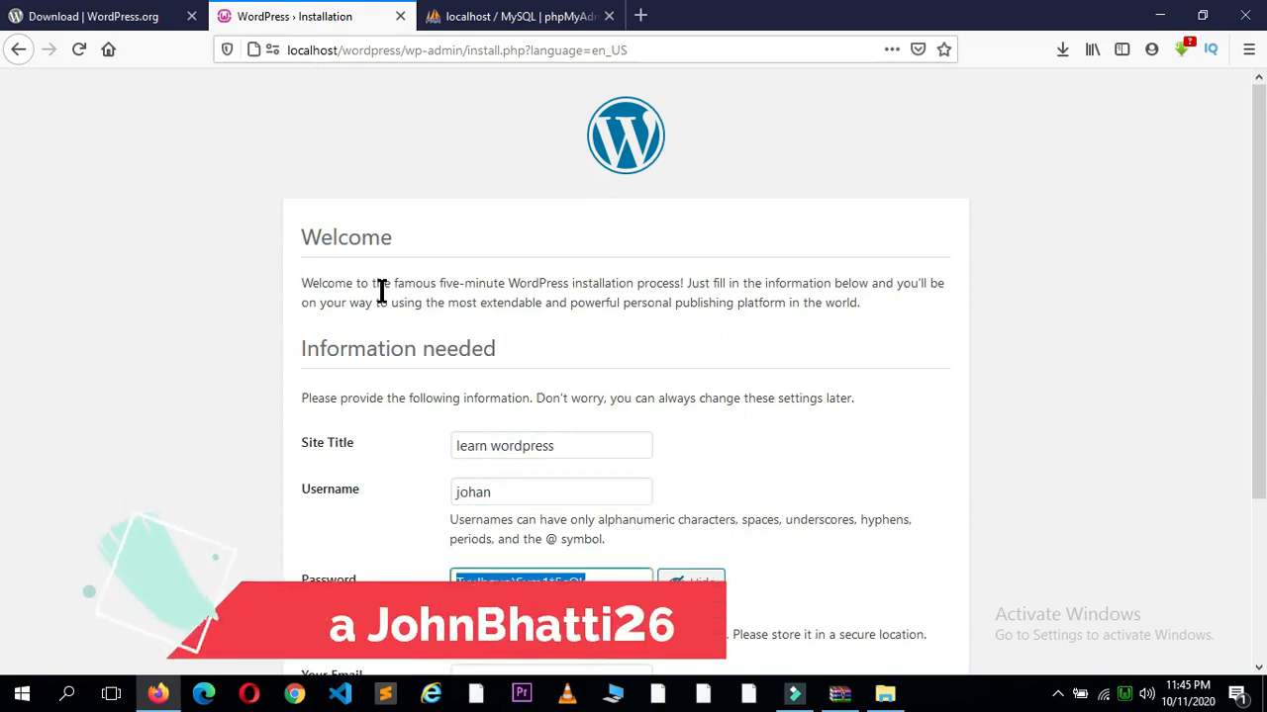
{"action": "type", "text": "adminpass"}
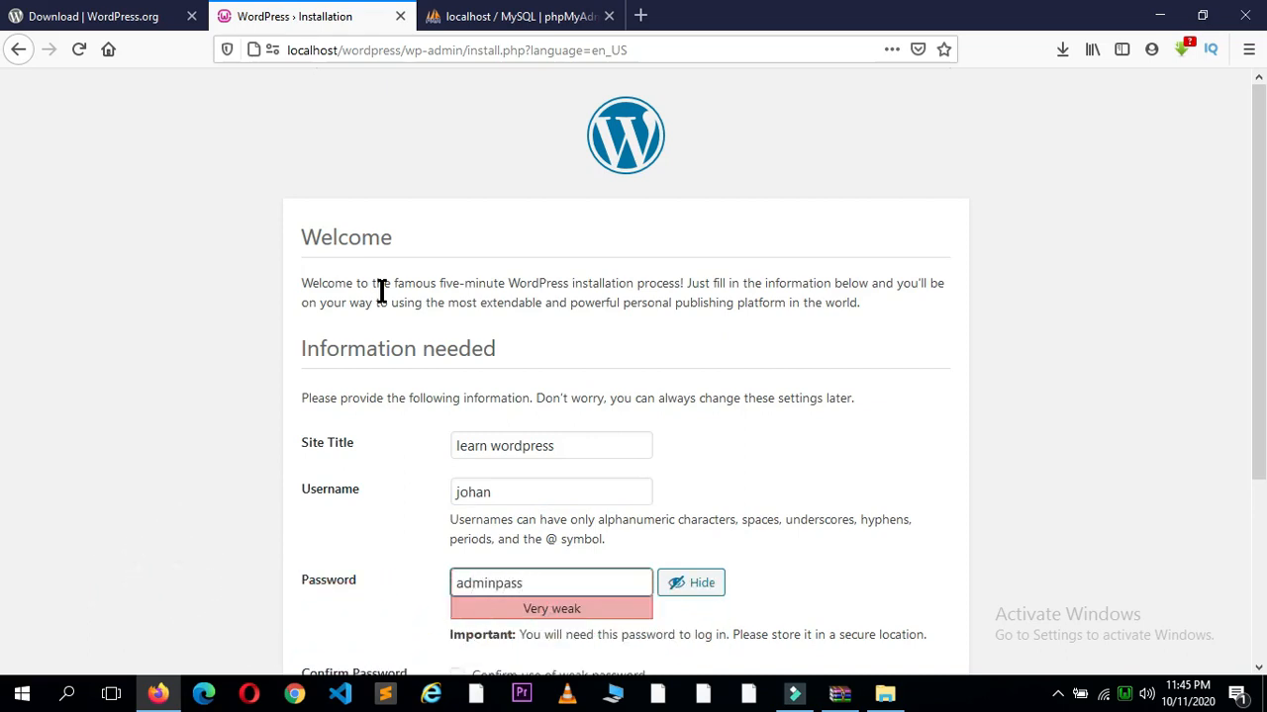
{"action": "type", "text": "123"}
{"action": "left_click", "coordinate": [692, 582]}
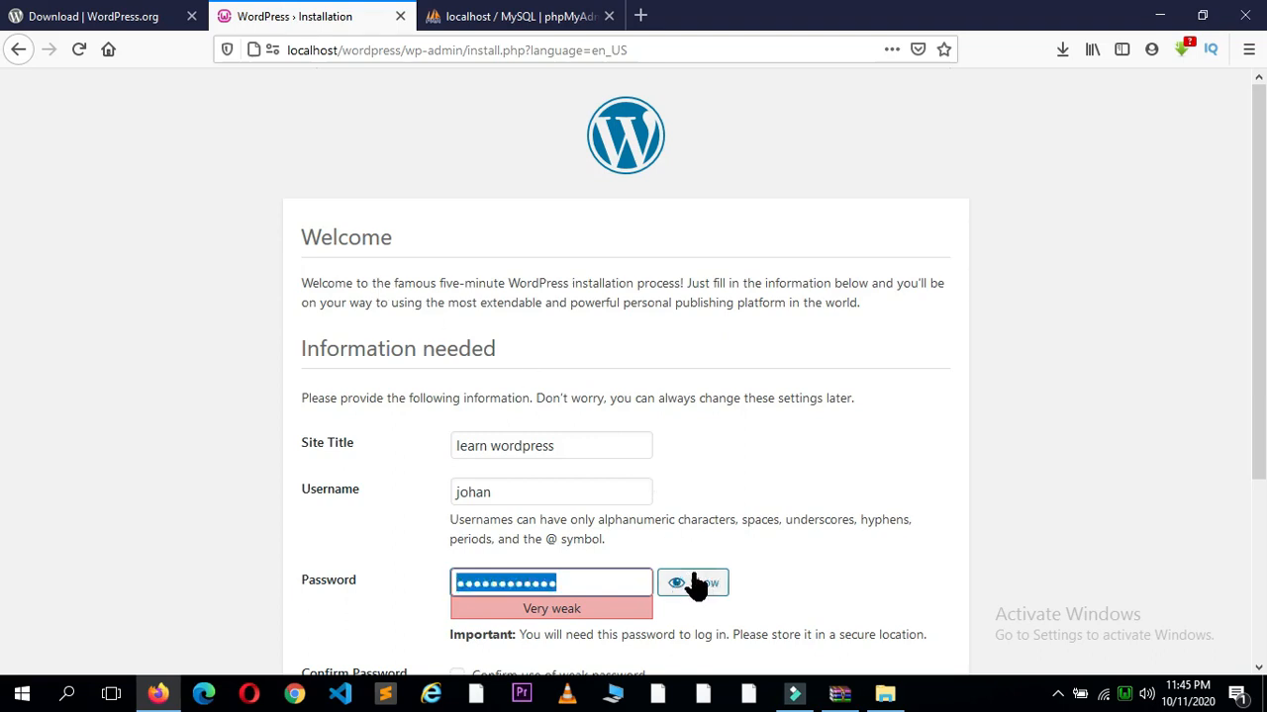
{"action": "left_click", "coordinate": [693, 583]}
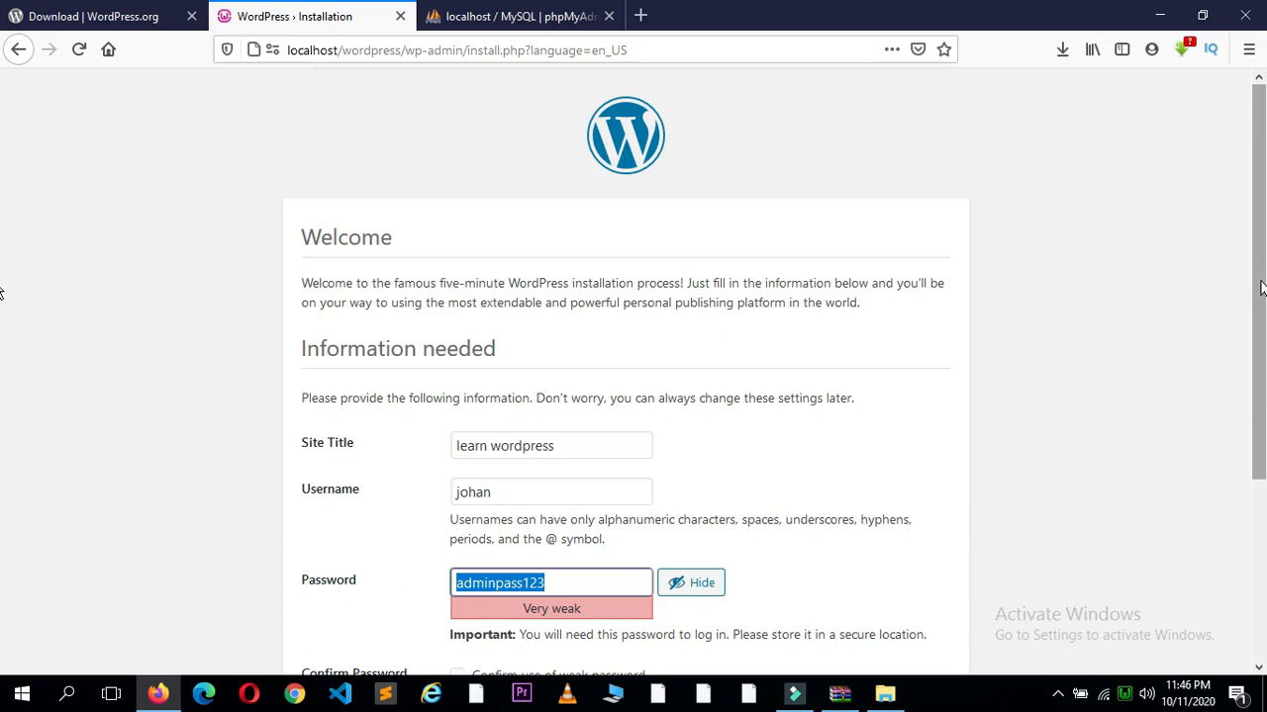
Step: Enter the admin e-mail address from the suggestion and confirm use of the weak password
{"action": "scroll", "coordinate": [1245, 434], "scroll_direction": "down", "scroll_amount": 4}
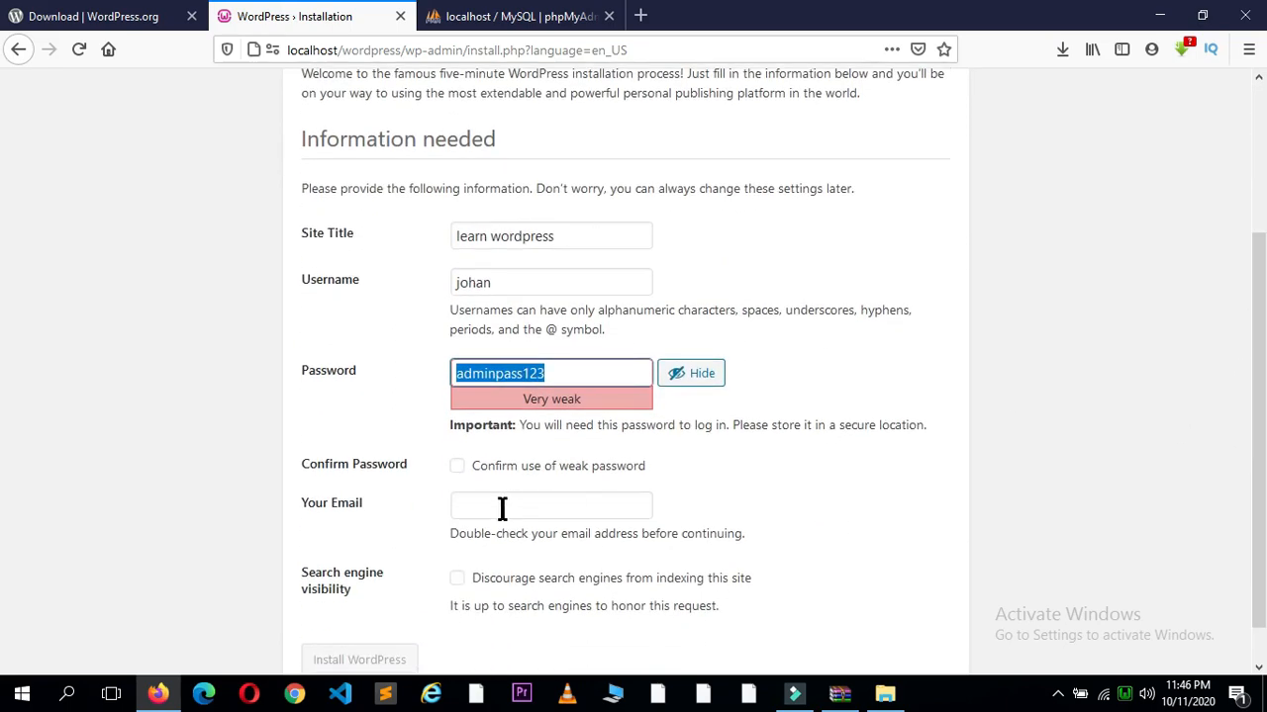
{"action": "left_click", "coordinate": [502, 507]}
{"action": "type", "text": "harry"}
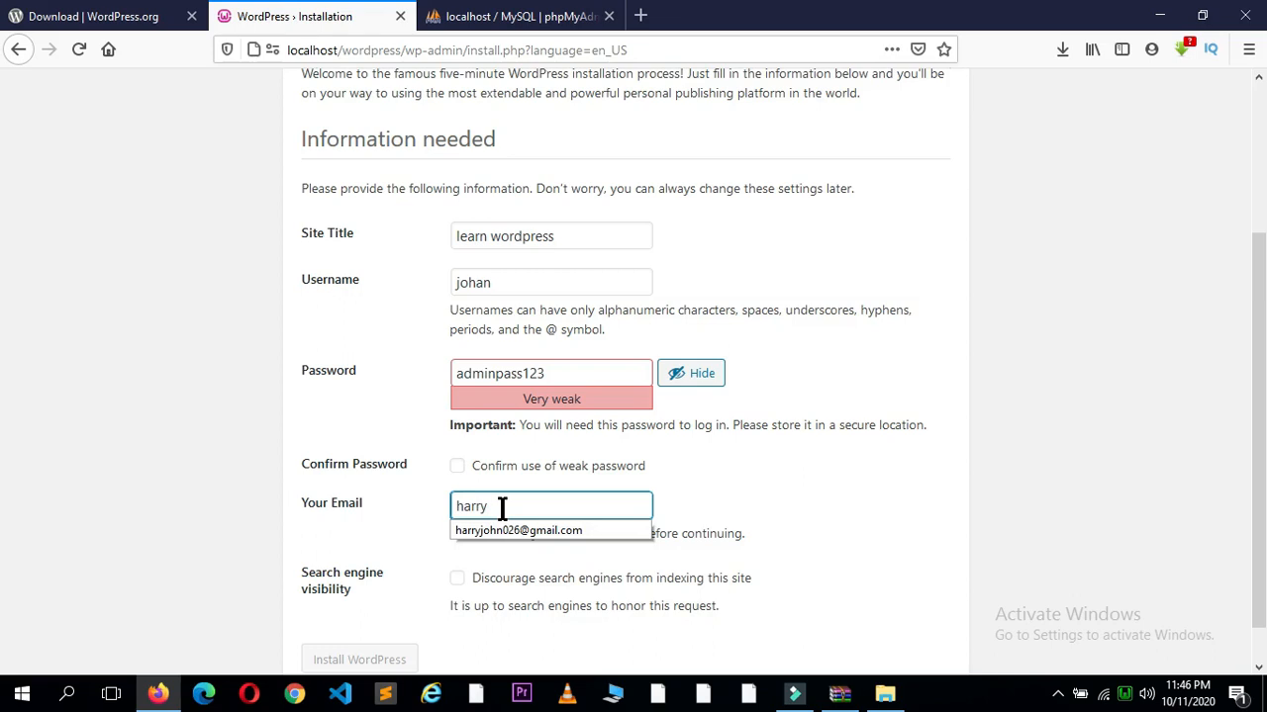
{"action": "key", "text": "Down"}
{"action": "key", "text": "Return"}
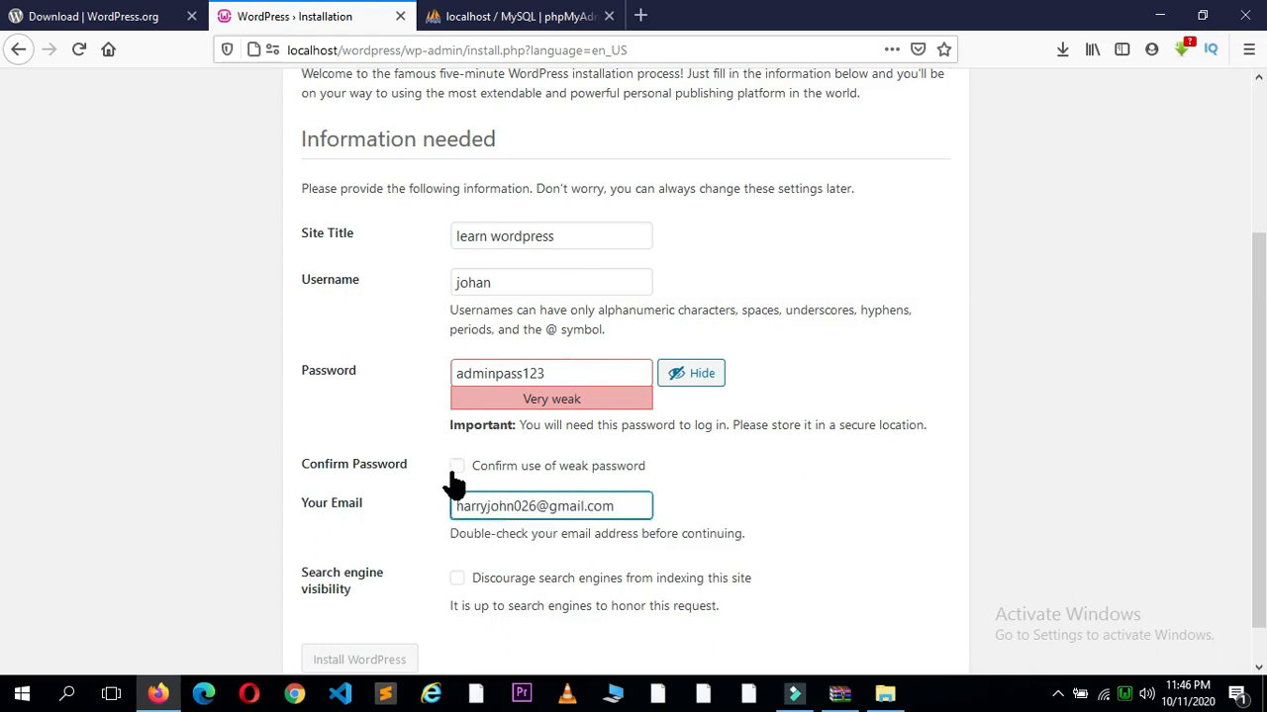
{"action": "left_click", "coordinate": [455, 469]}
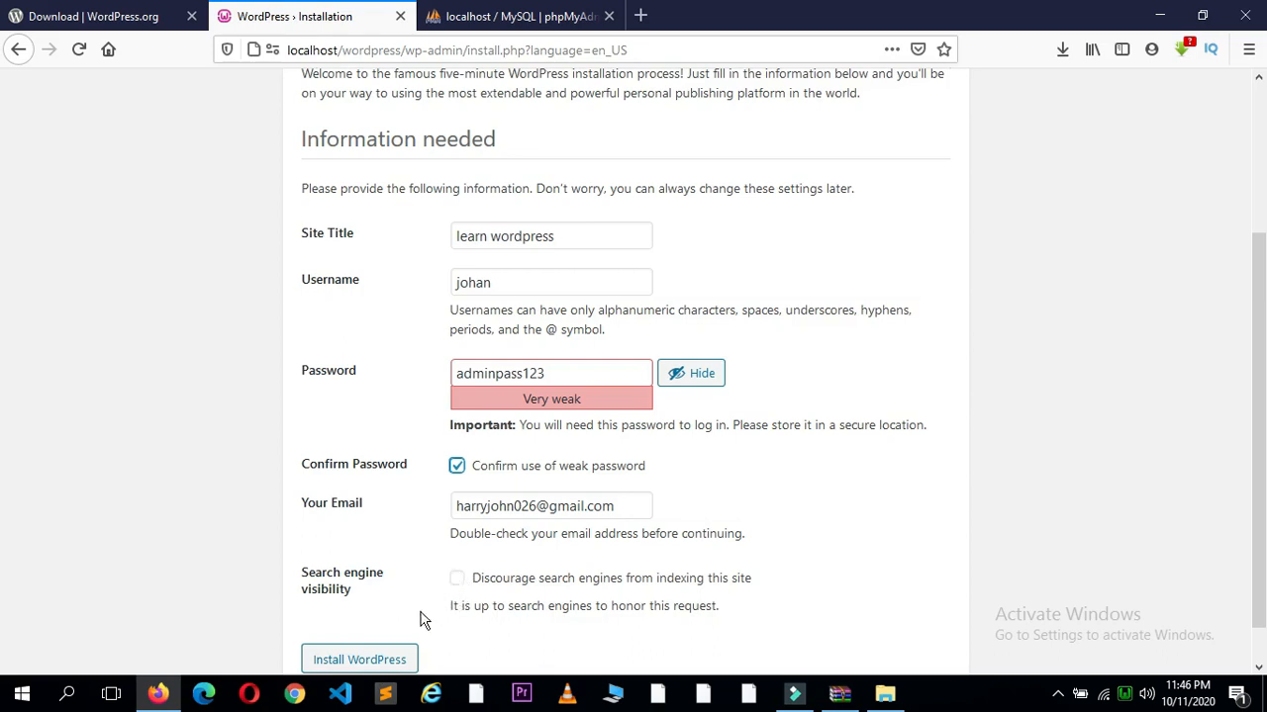
Step: Install WordPress with the entered details and proceed to the Log In page
{"action": "left_click", "coordinate": [376, 665]}
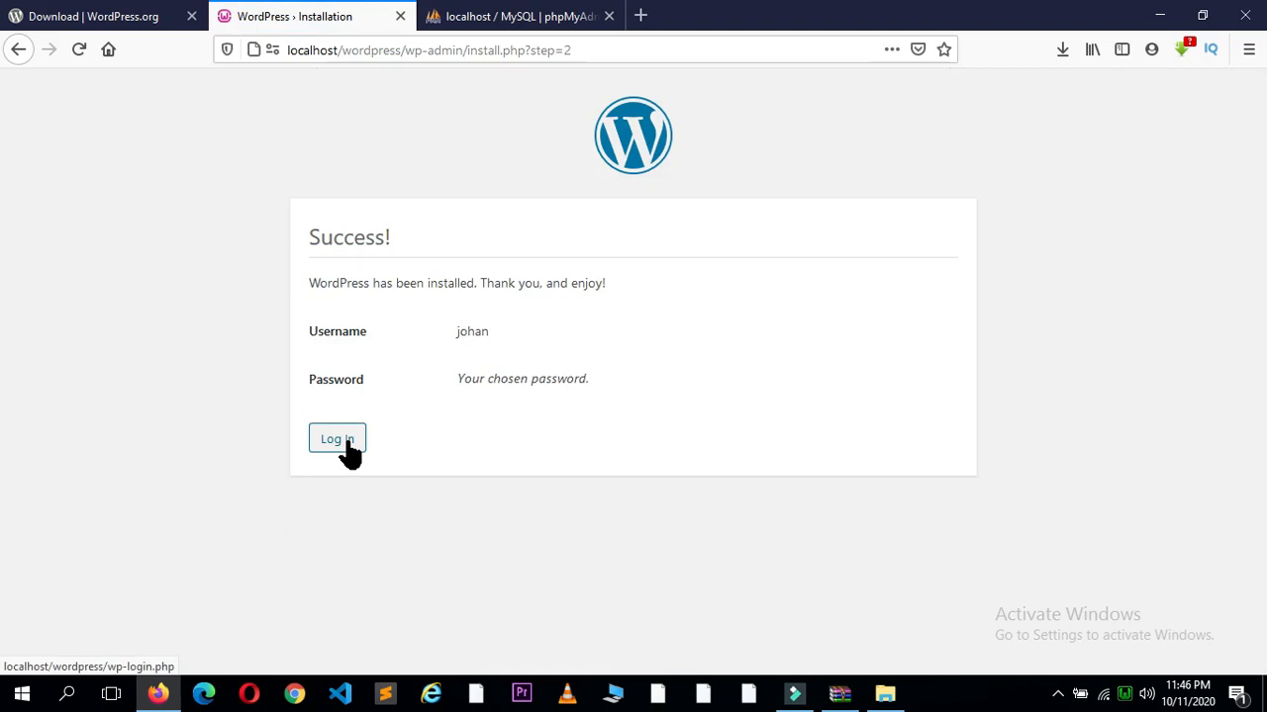
{"action": "left_click", "coordinate": [347, 443]}
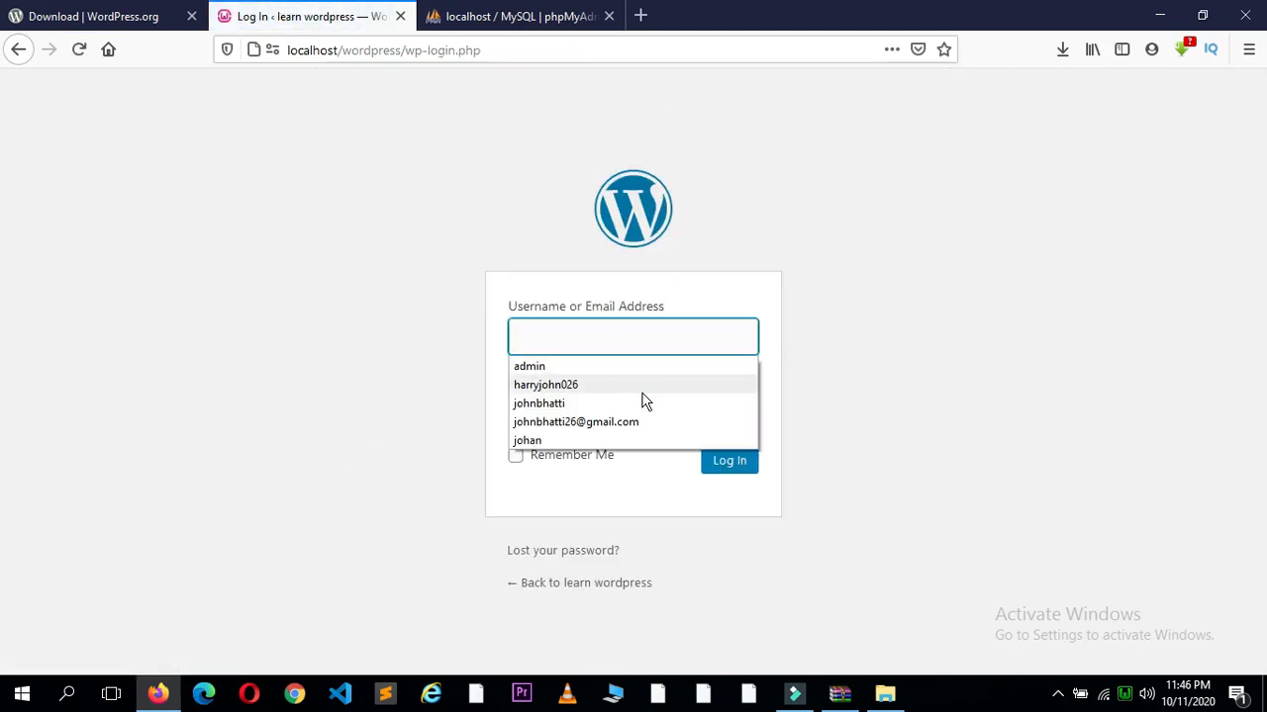
Step: Sign in with the admin username and password to reach the learn wordpress Dashboard
{"action": "type", "text": "admin"}
{"action": "key", "text": "BackSpace"}
{"action": "key", "text": "BackSpace"}
{"action": "key", "text": "BackSpace"}
{"action": "key", "text": "BackSpace"}
{"action": "key", "text": "BackSpace"}
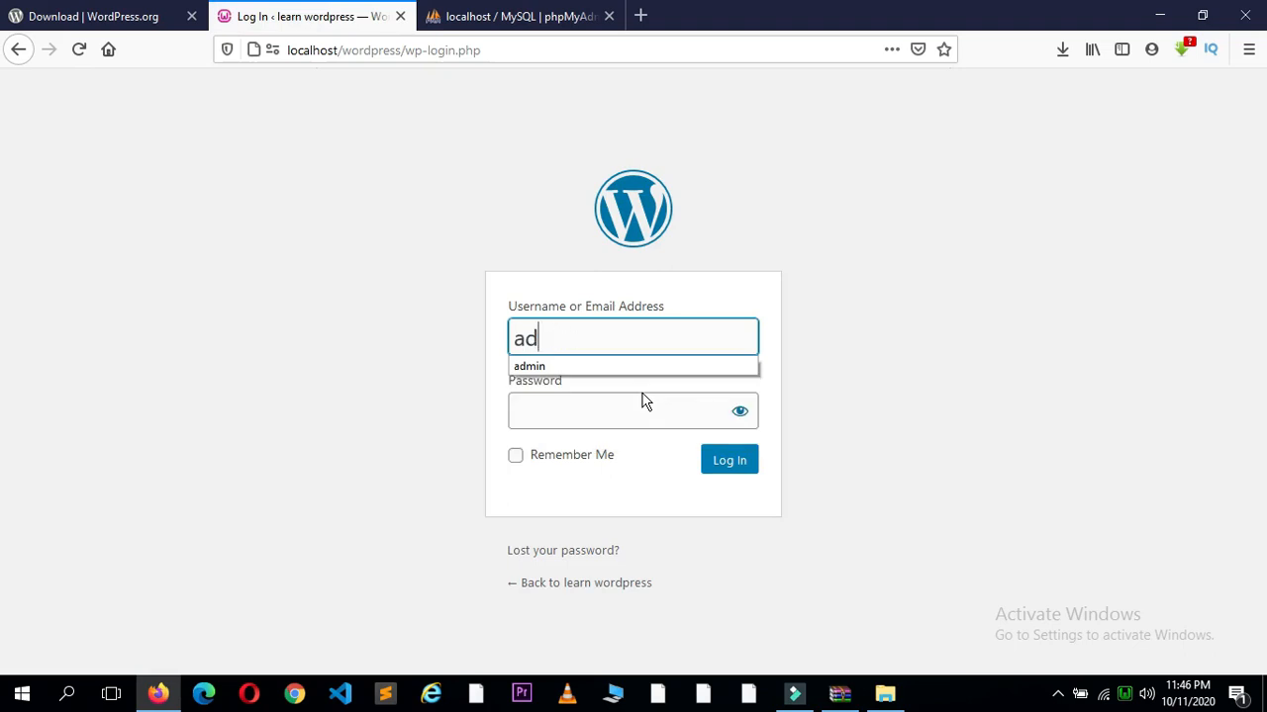
{"action": "type", "text": "johan"}
{"action": "key", "text": "Tab"}
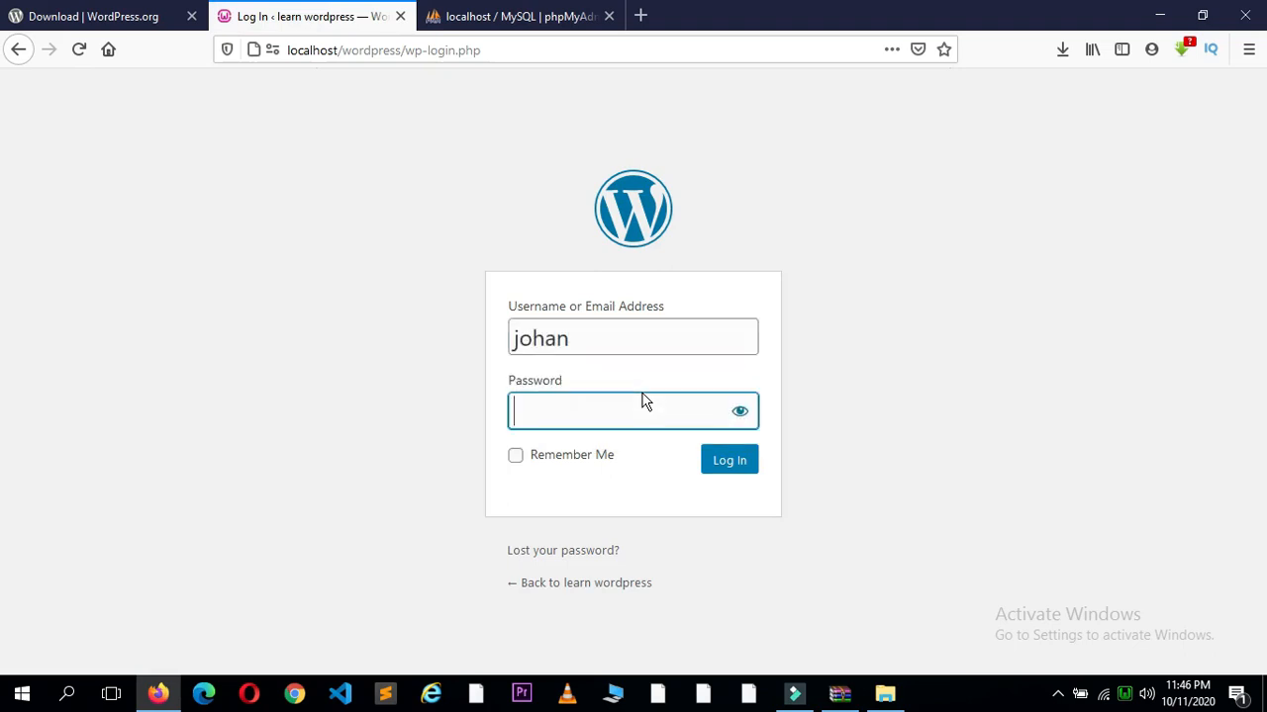
{"action": "type", "text": "123●"}
{"action": "key", "text": "BackSpace"}
{"action": "key", "text": "BackSpace"}
{"action": "key", "text": "BackSpace"}
{"action": "key", "text": "BackSpace"}
{"action": "type", "text": "●●●●●●●●●●"}
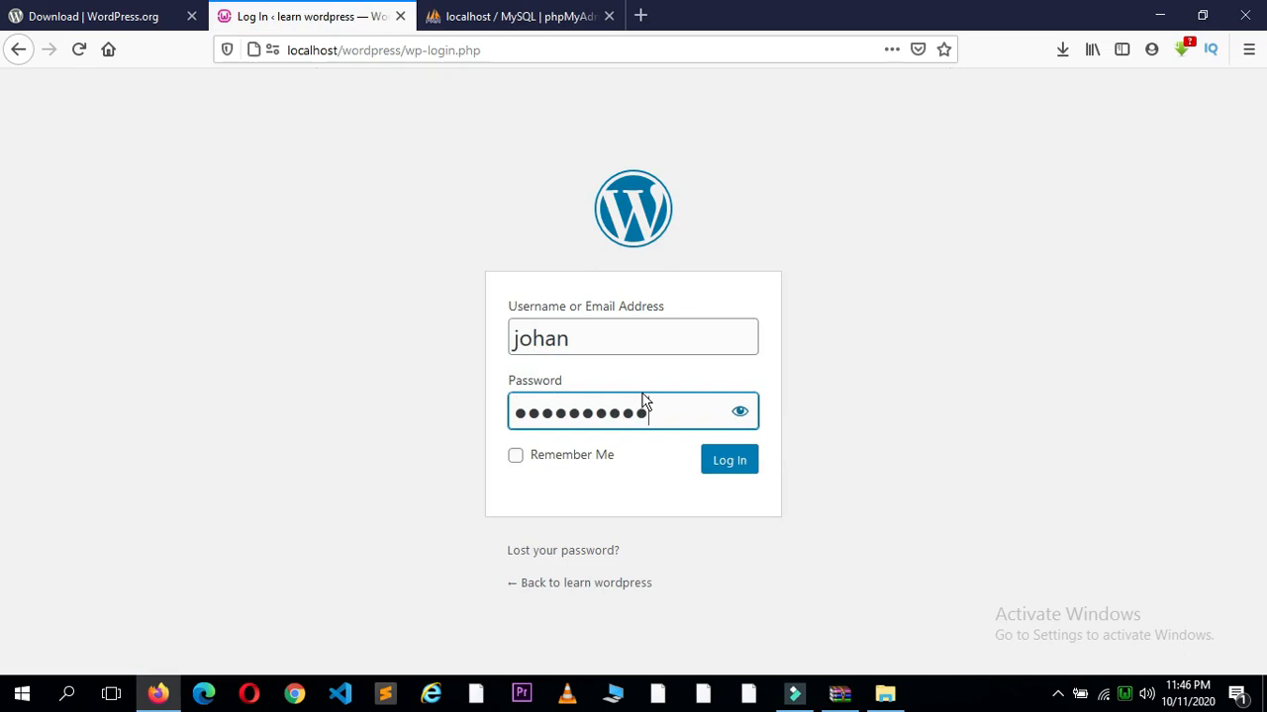
{"action": "type", "text": "●●"}
{"action": "left_click", "coordinate": [722, 469]}
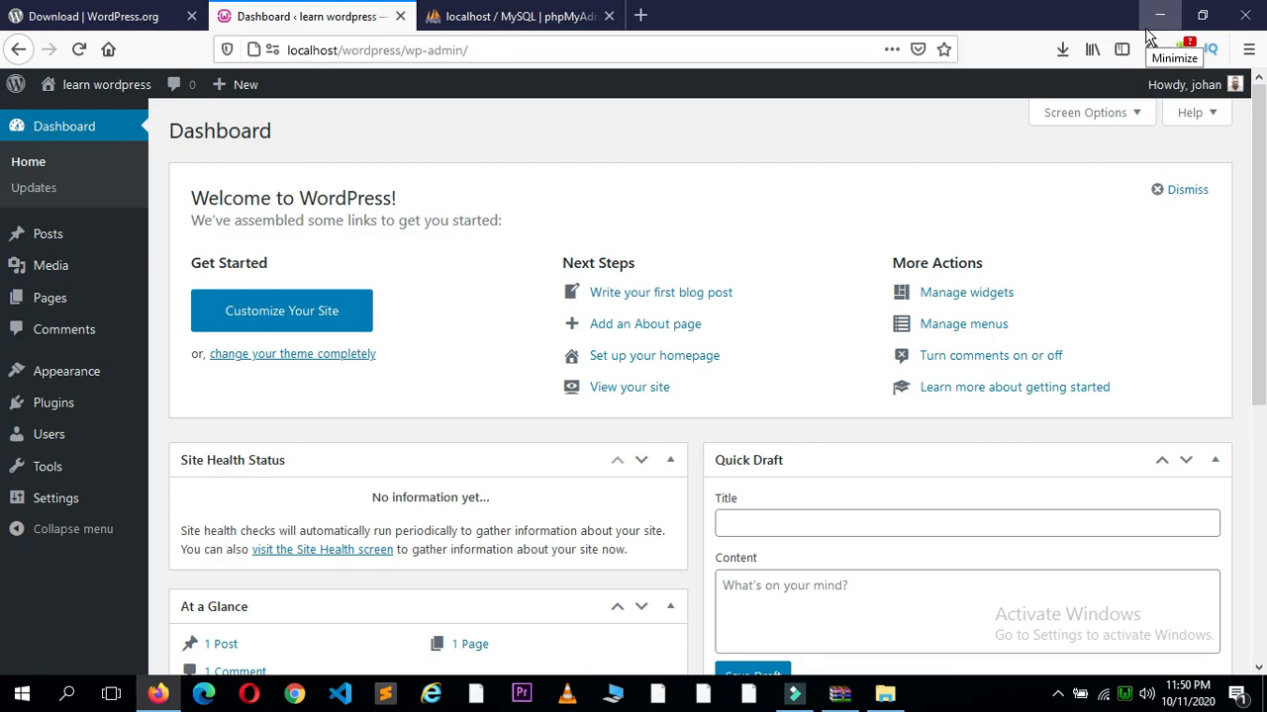
Step: Close Firefox with all three tabs, refresh the desktop, and relaunch Firefox
{"action": "left_click", "coordinate": [1245, 20]}
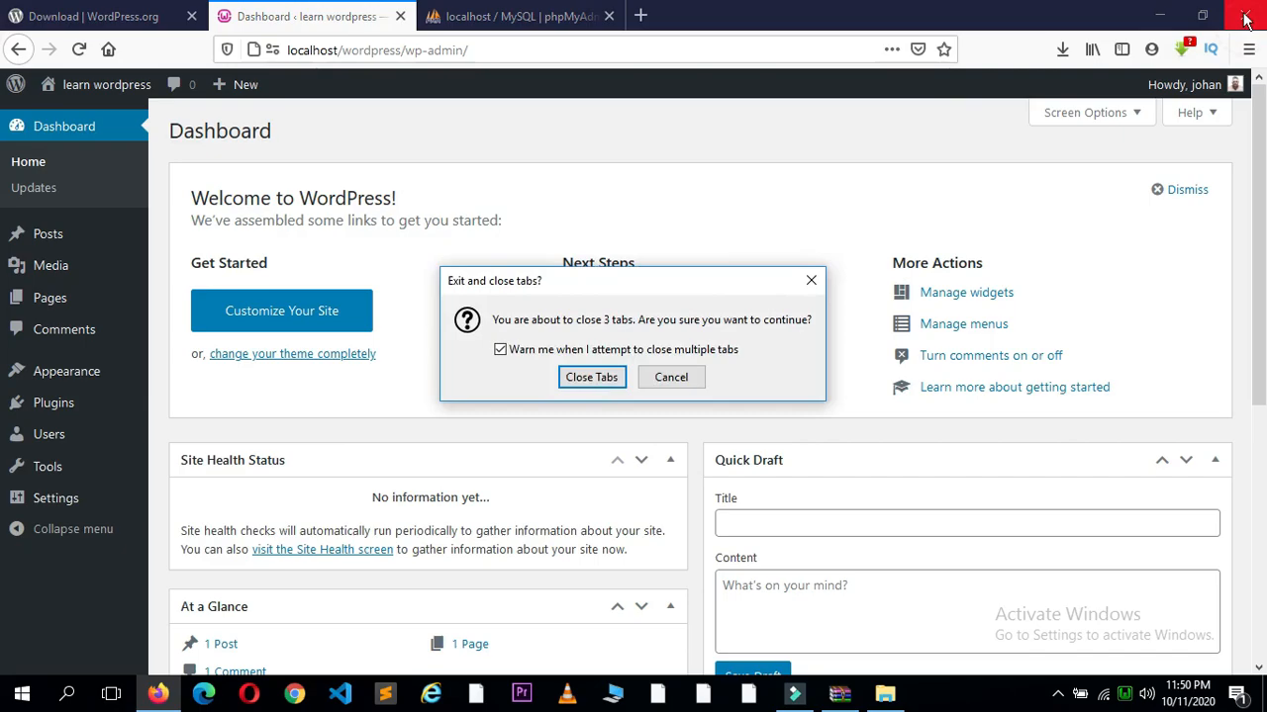
{"action": "left_click", "coordinate": [599, 377]}
{"action": "right_click", "coordinate": [485, 181]}
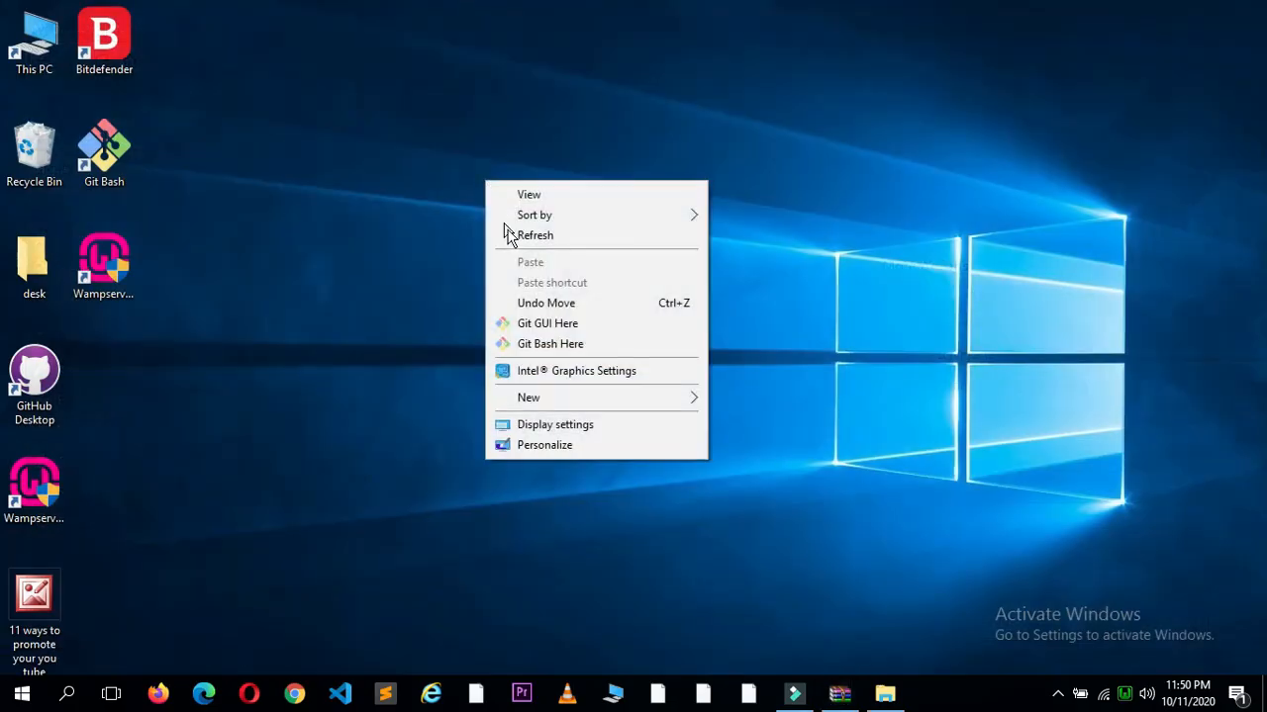
{"action": "left_click", "coordinate": [519, 237]}
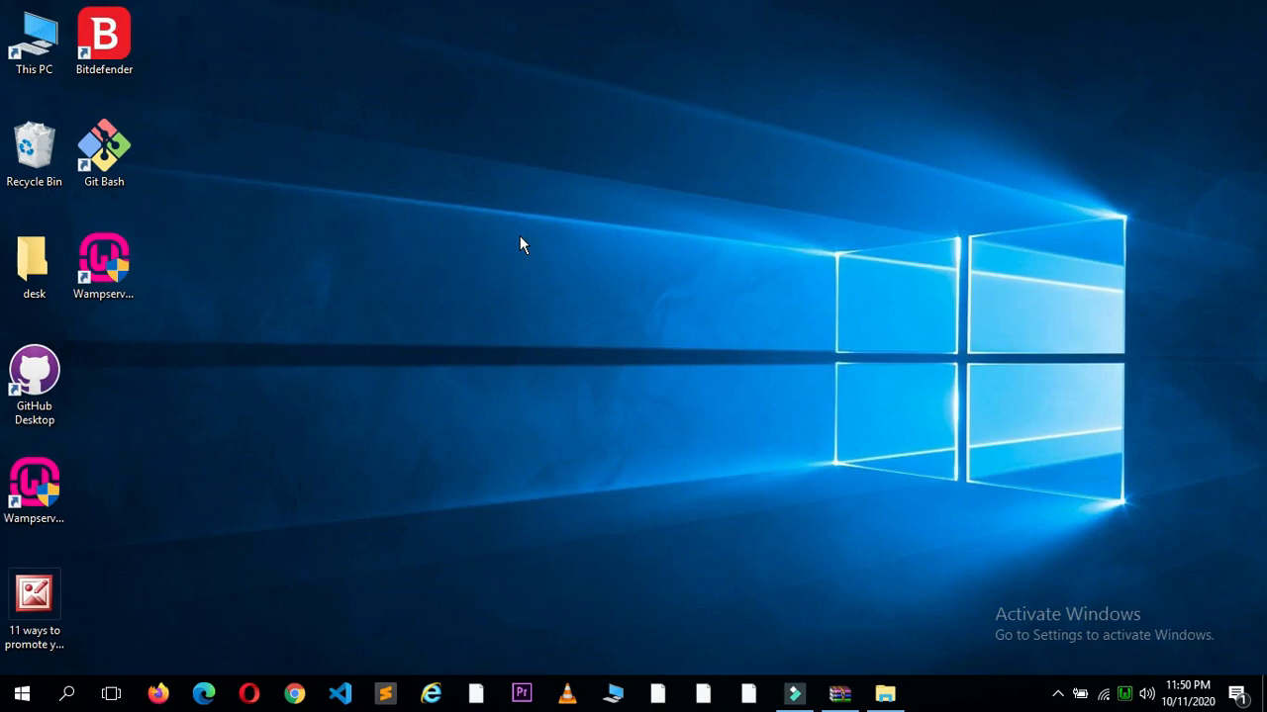
{"action": "left_click", "coordinate": [158, 692]}
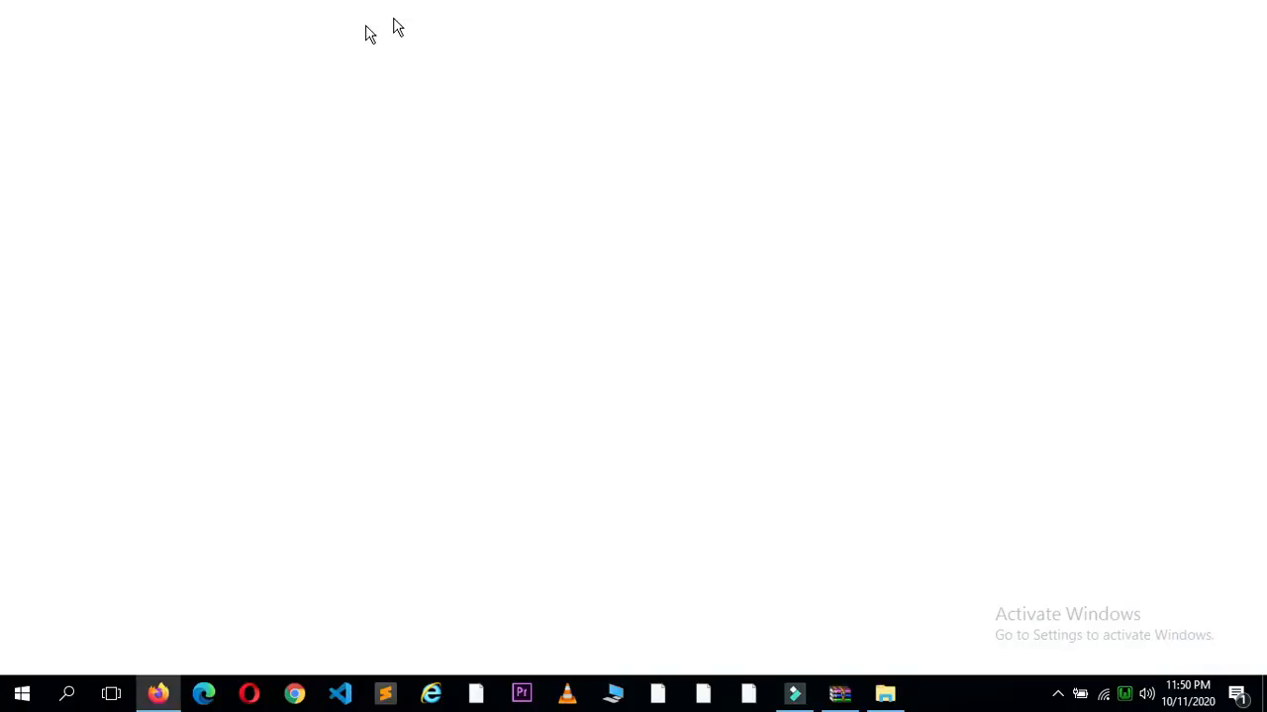
Step: Load localhost/wordpress to view the Hello world! front page, adding an empty tab beside it
{"action": "type", "text": "loclahost"}
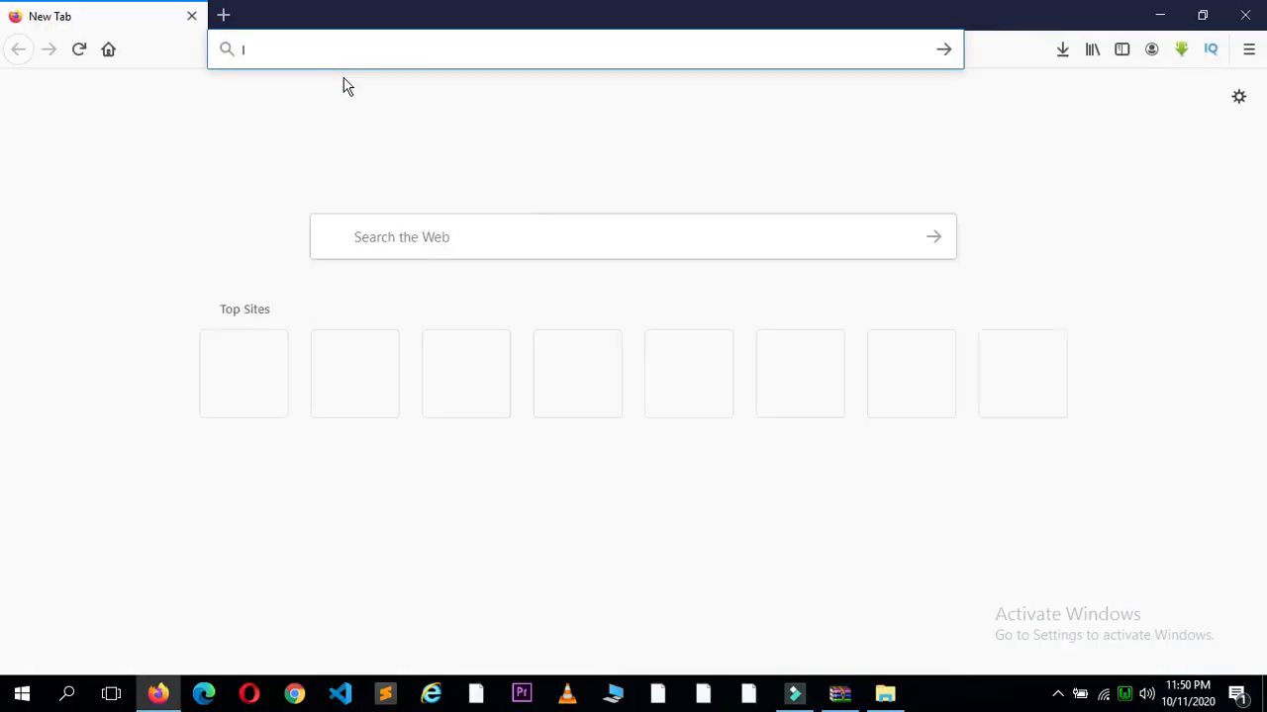
{"action": "key", "text": "BackSpace"}
{"action": "key", "text": "BackSpace"}
{"action": "key", "text": "BackSpace"}
{"action": "key", "text": "BackSpace"}
{"action": "key", "text": "BackSpace"}
{"action": "key", "text": "BackSpace"}
{"action": "key", "text": "BackSpace"}
{"action": "key", "text": "BackSpace"}
{"action": "key", "text": "BackSpace"}
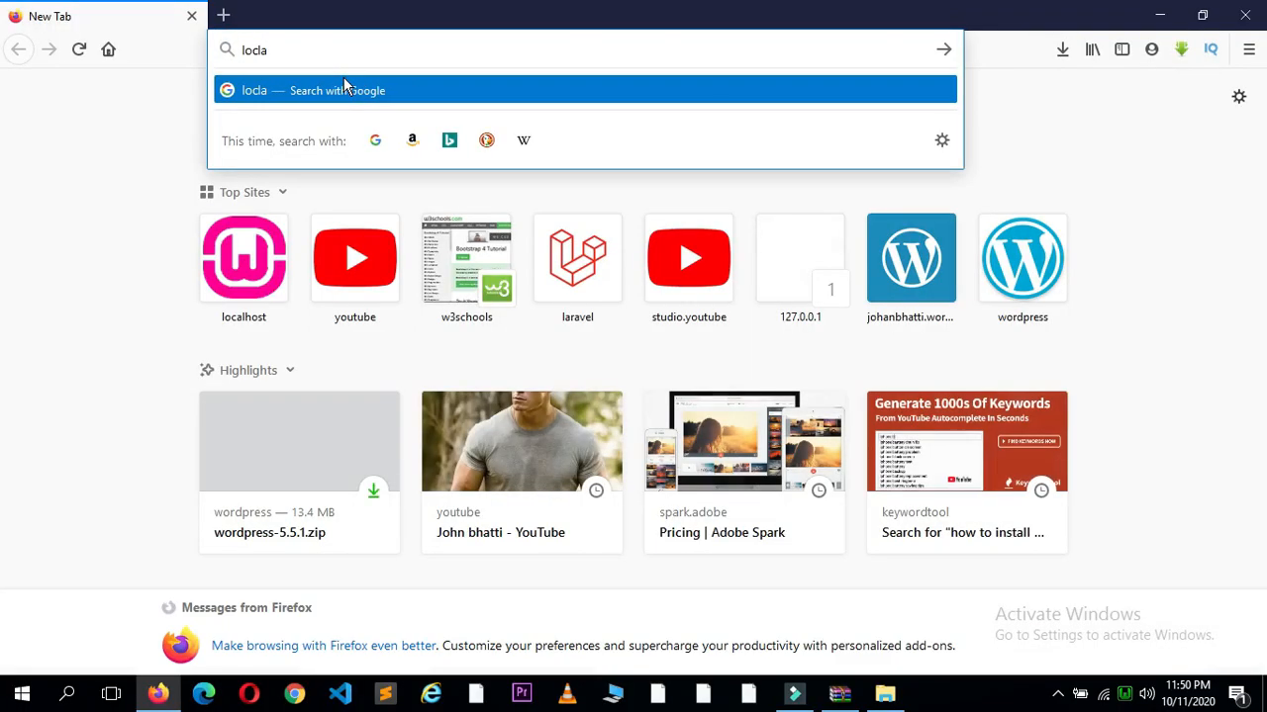
{"action": "type", "text": "localhost/w"}
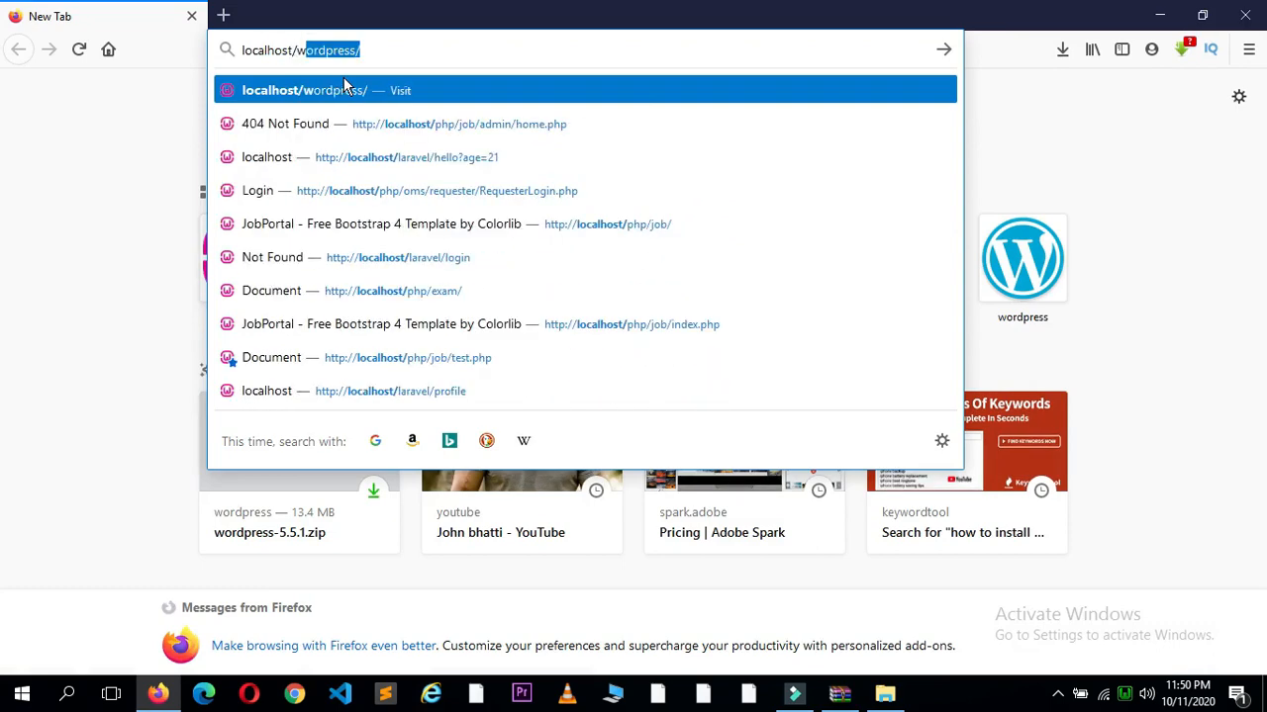
{"action": "type", "text": "ordpress"}
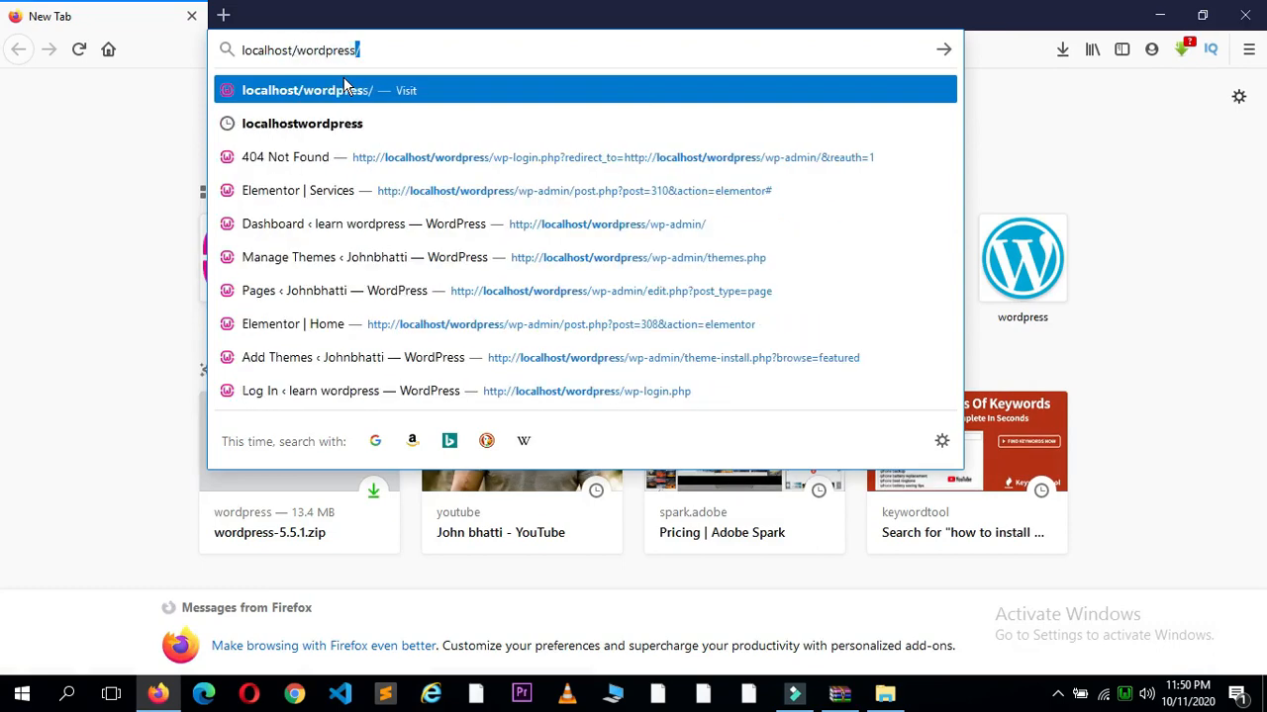
{"action": "key", "text": "Return"}
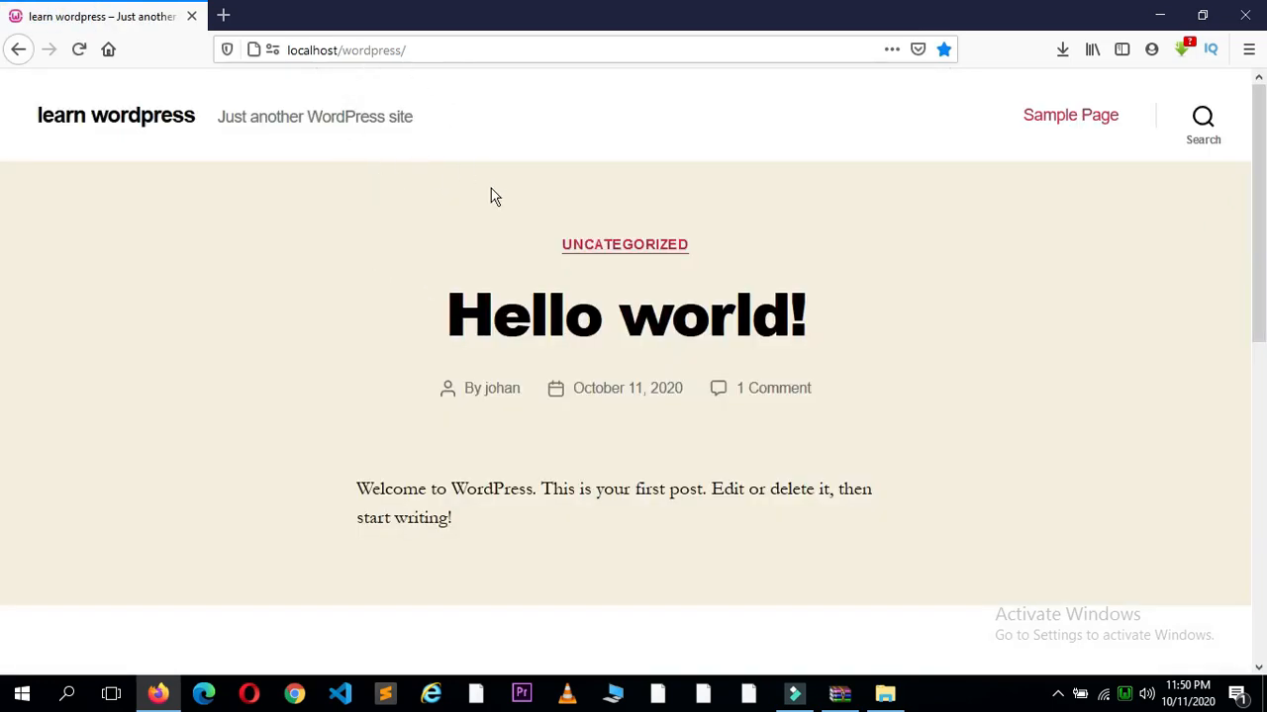
{"action": "left_click", "coordinate": [223, 17]}
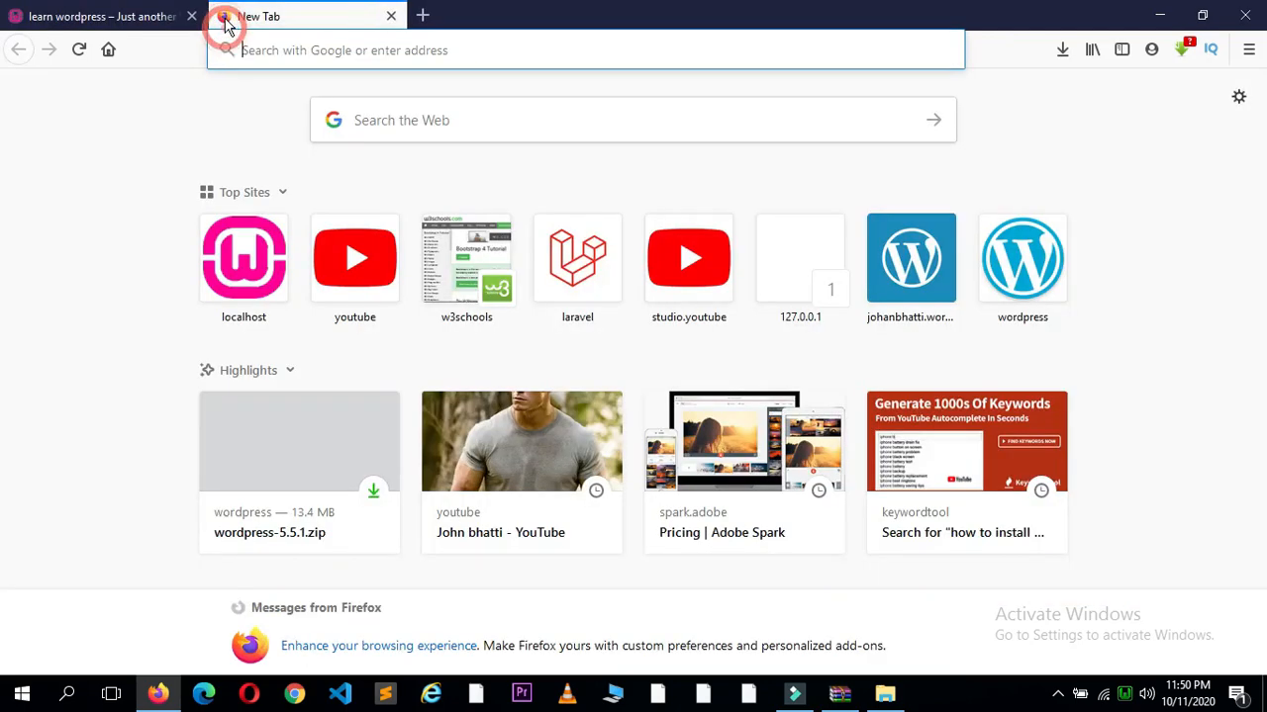
{"action": "left_click", "coordinate": [178, 17]}
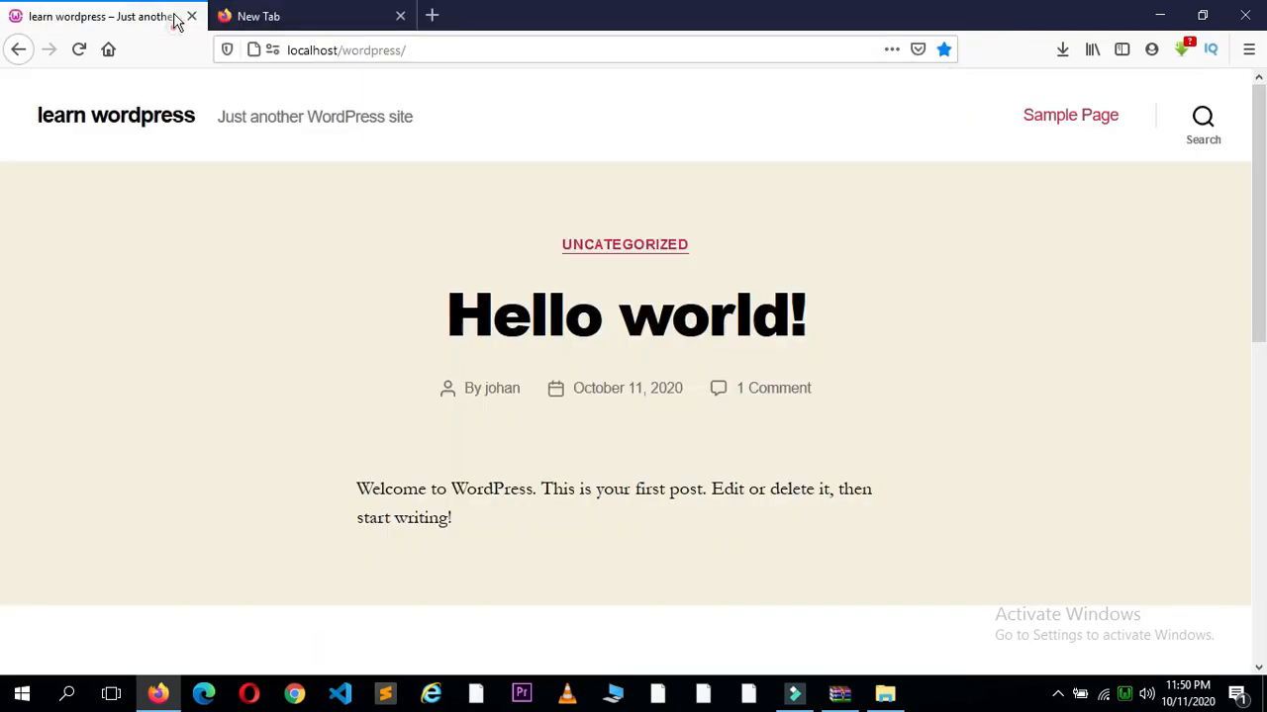
Step: Go to localhost/wordpress/wp-admin and place focus in the login form's Username field
{"action": "left_click", "coordinate": [436, 50]}
{"action": "left_click", "coordinate": [437, 50]}
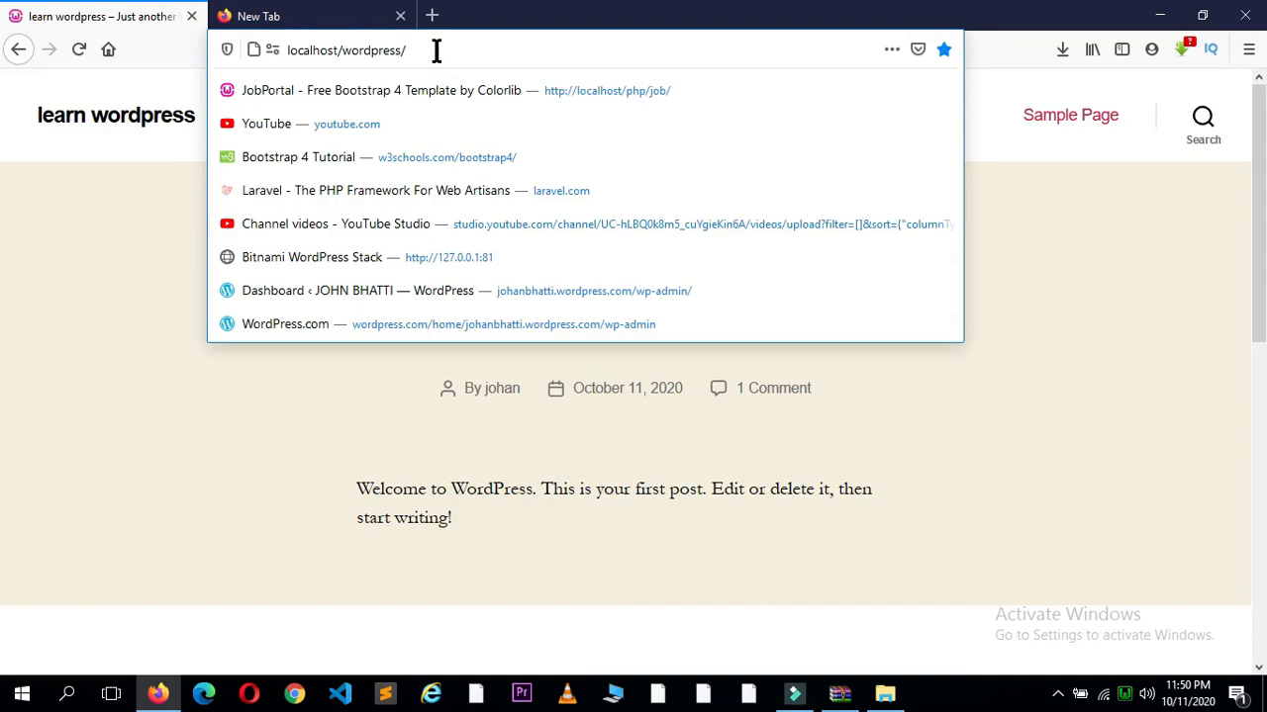
{"action": "type", "text": "wp-lo"}
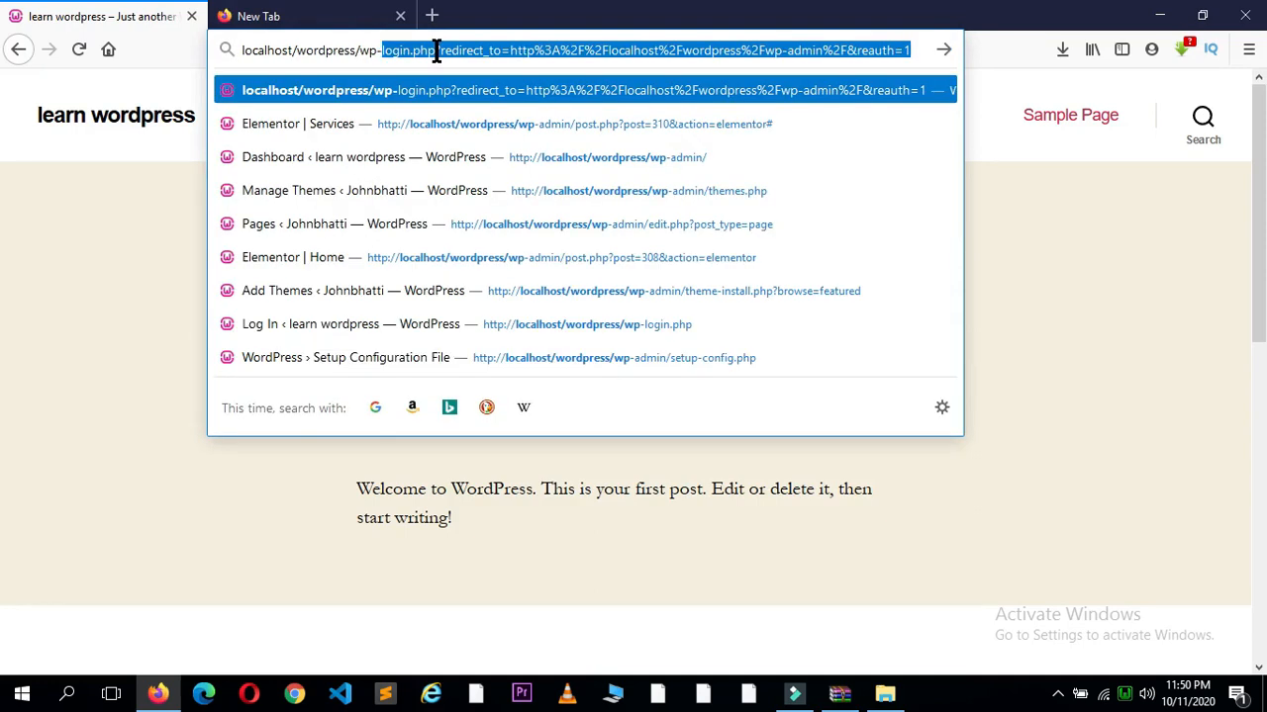
{"action": "key", "text": "BackSpace"}
{"action": "key", "text": "BackSpace"}
{"action": "key", "text": "BackSpace"}
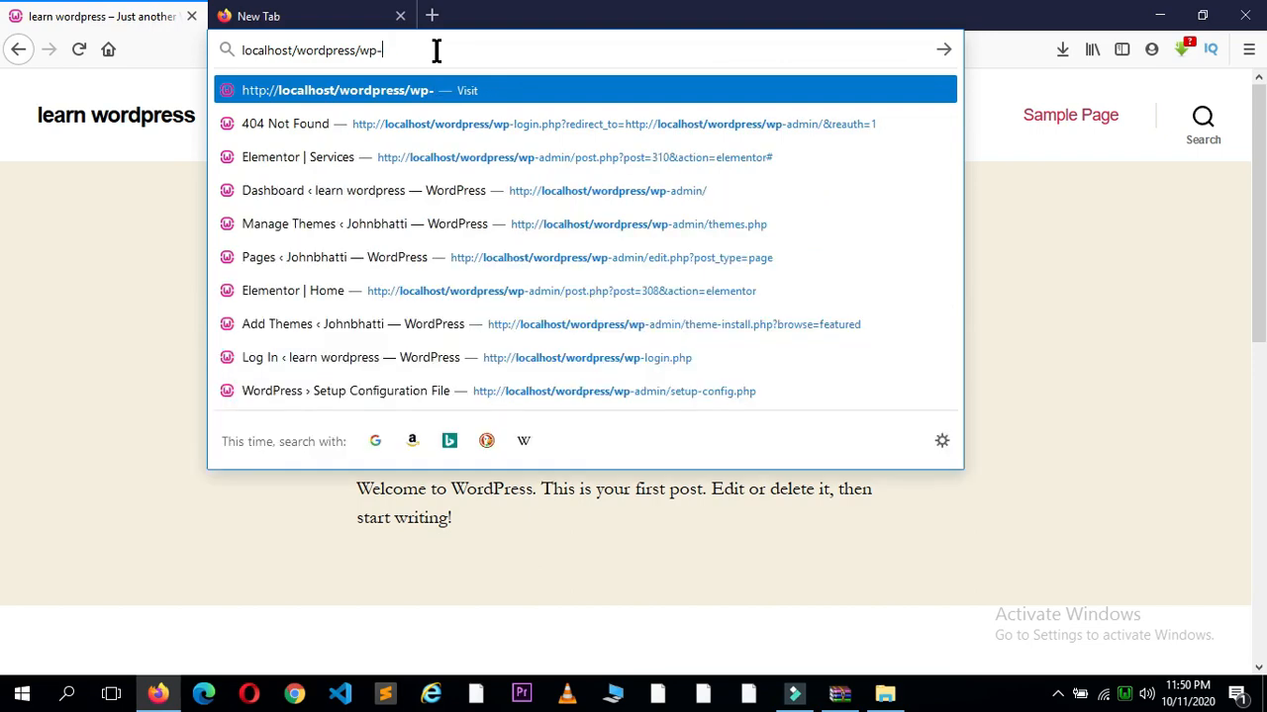
{"action": "type", "text": "admin"}
{"action": "key", "text": "BackSpace"}
{"action": "key", "text": "BackSpace"}
{"action": "key", "text": "BackSpace"}
{"action": "key", "text": "BackSpace"}
{"action": "type", "text": "dmm"}
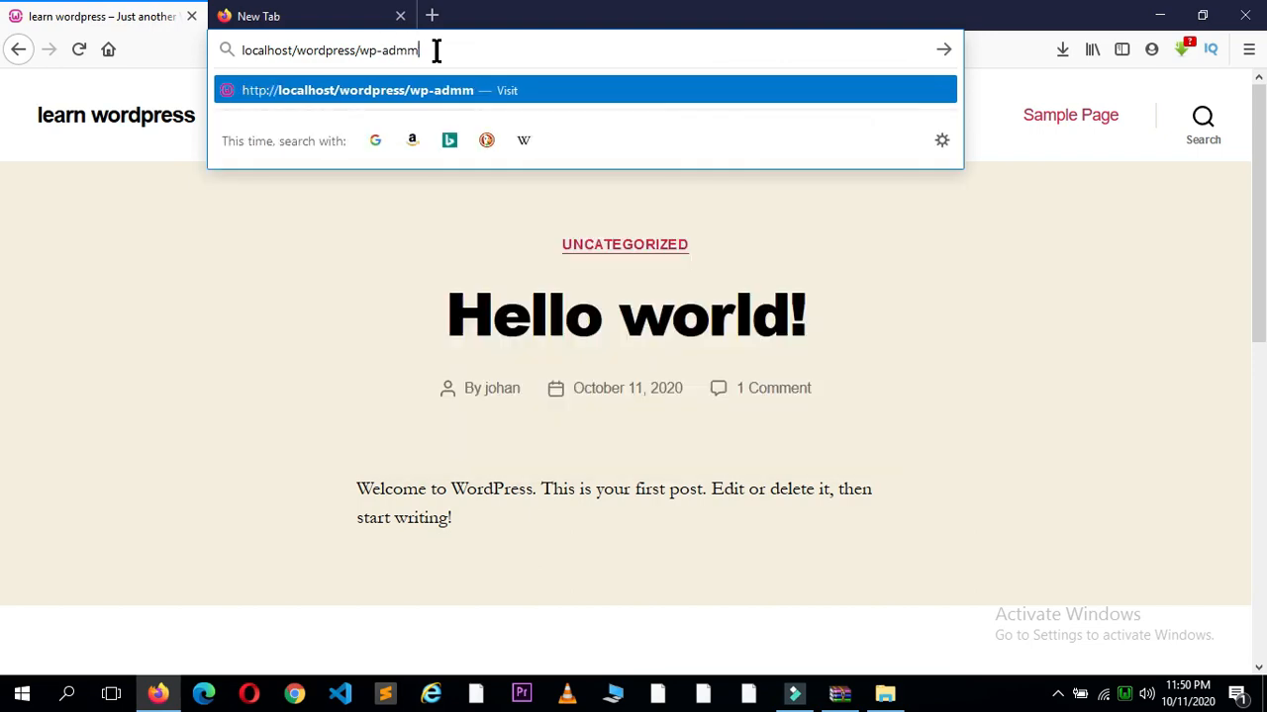
{"action": "key", "text": "BackSpace"}
{"action": "type", "text": "n"}
{"action": "key", "text": "BackSpace"}
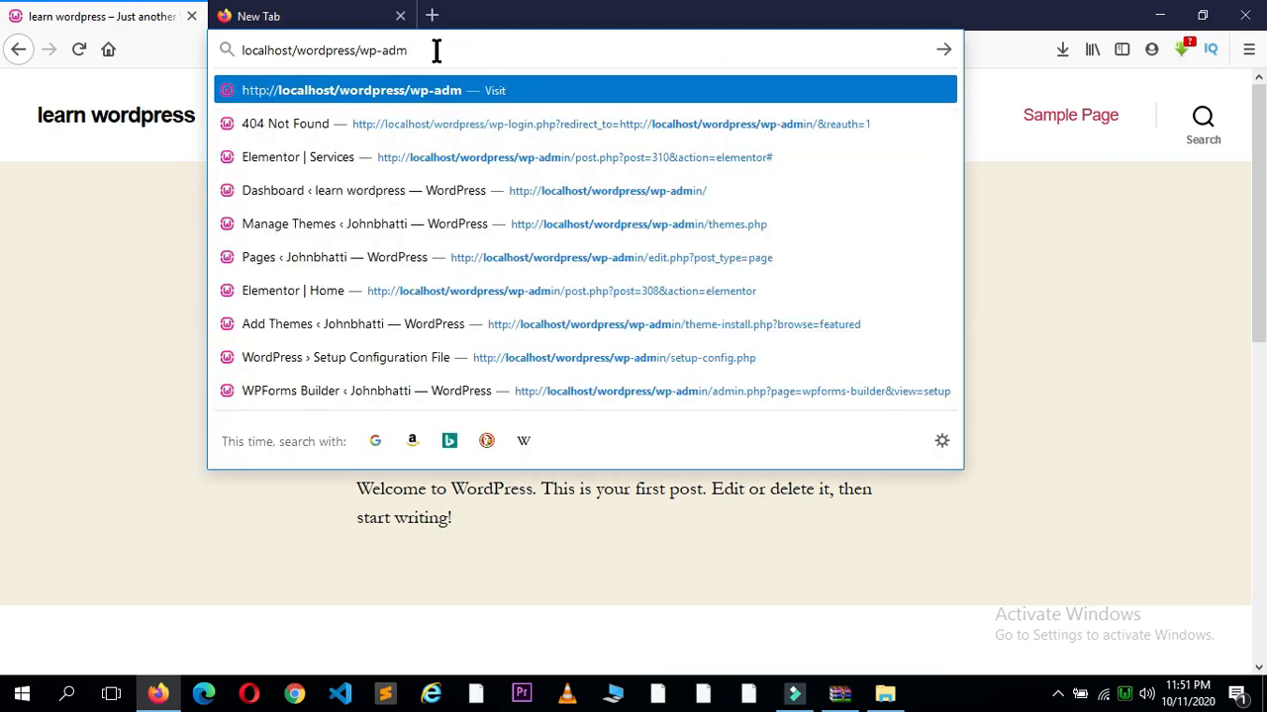
{"action": "type", "text": "in/"}
{"action": "key", "text": "Return"}
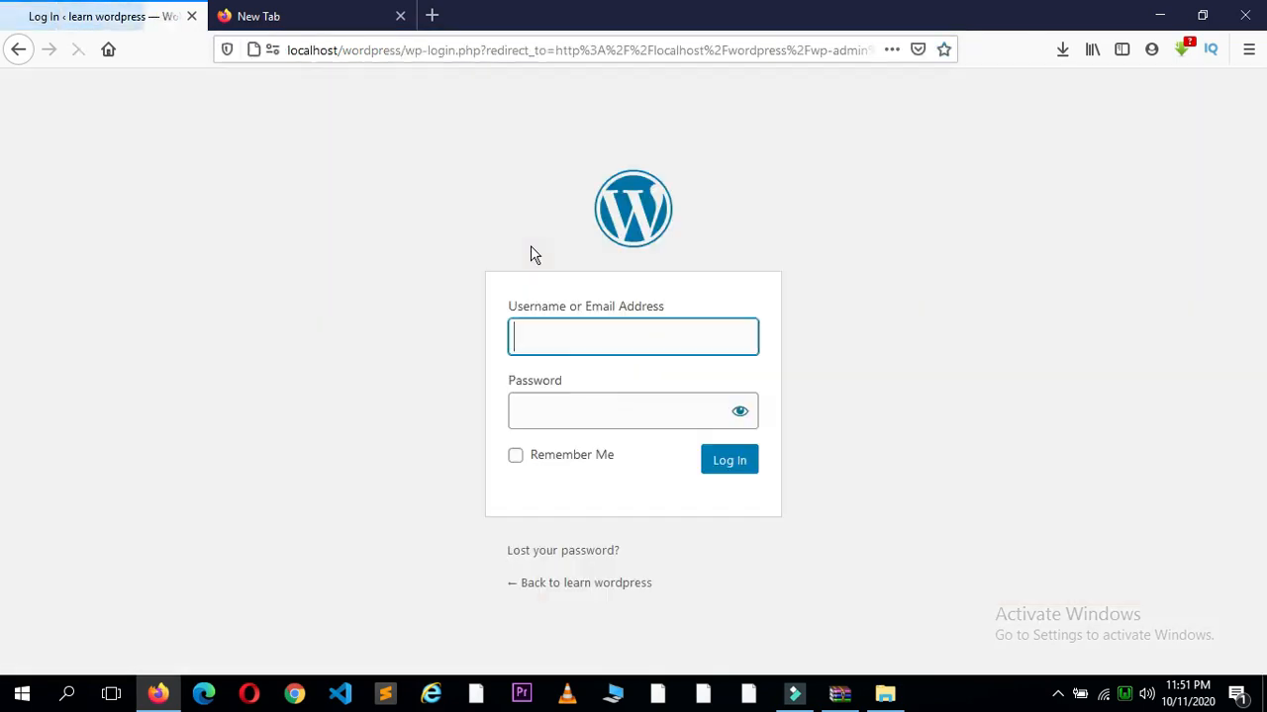
{"action": "left_click", "coordinate": [572, 347]}
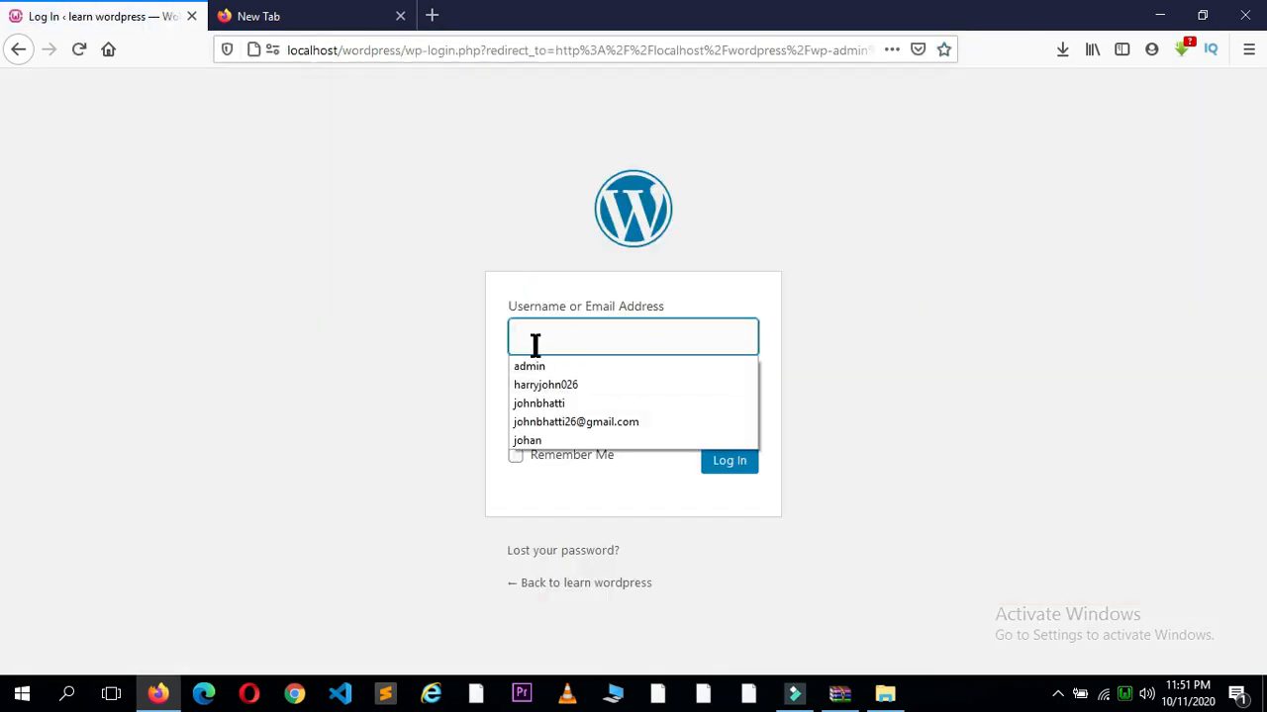